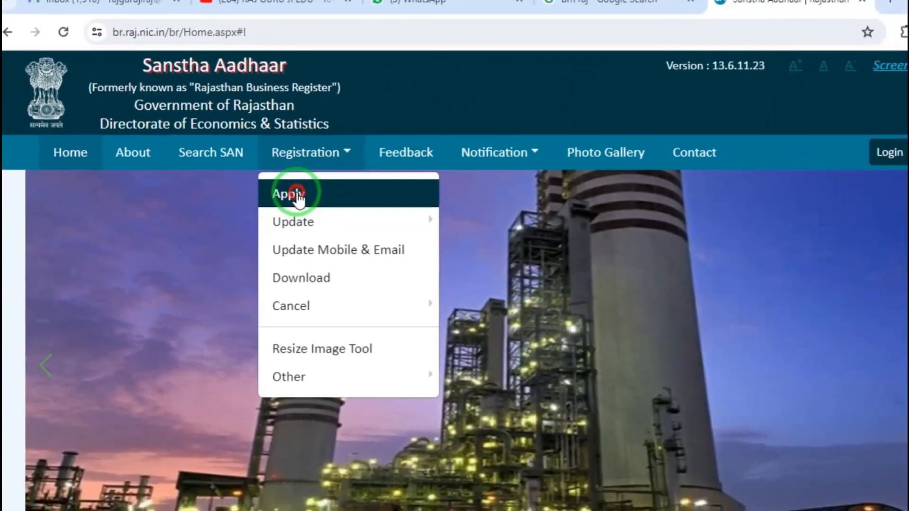
# - Start a new Sanstha Aadhaar registration application for the Firm institution type
pyautogui.click(457, 263)
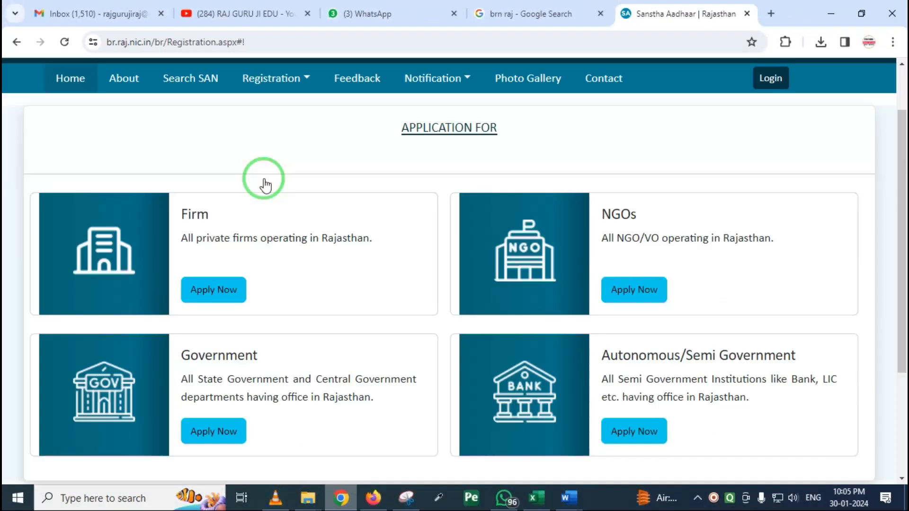
pyautogui.scroll(-2, 584, 178)
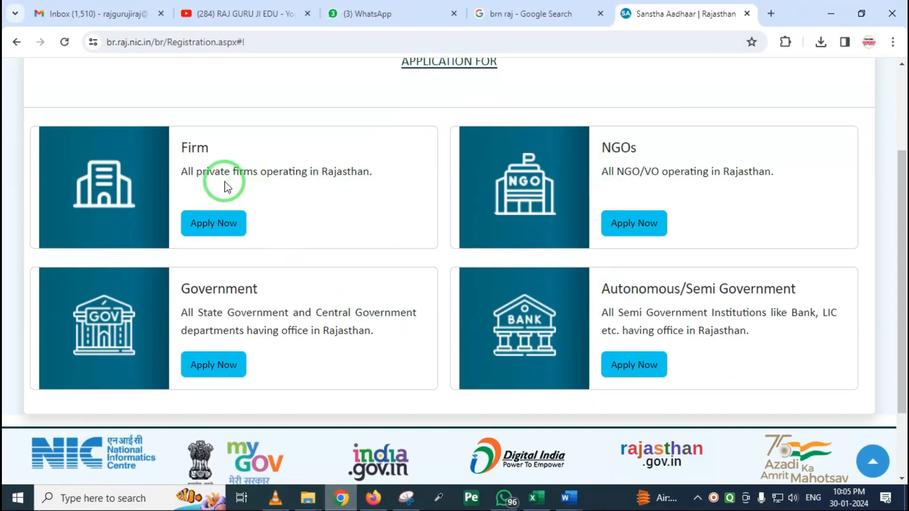
pyautogui.moveTo(154, 125)
pyautogui.mouseDown()
pyautogui.moveTo(230, 197)
pyautogui.moveTo(339, 234)
pyautogui.mouseUp()
pyautogui.moveTo(165, 261)
pyautogui.mouseDown()
pyautogui.moveTo(197, 331)
pyautogui.moveTo(307, 397)
pyautogui.mouseUp()
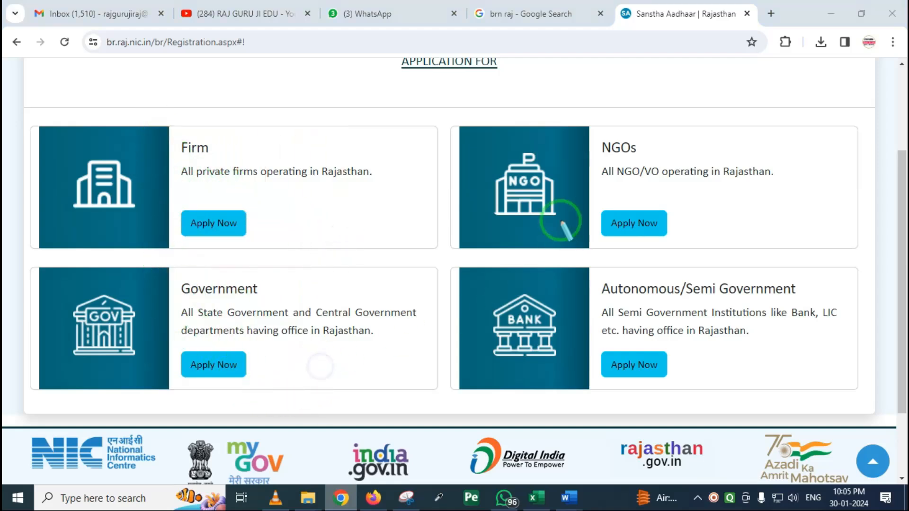
pyautogui.moveTo(558, 119); pyautogui.dragTo(694, 247)
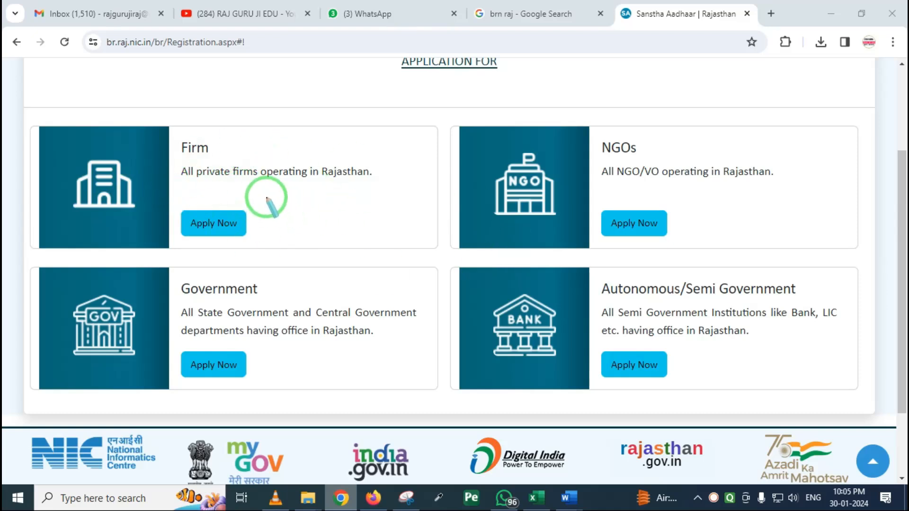
pyautogui.click(225, 223)
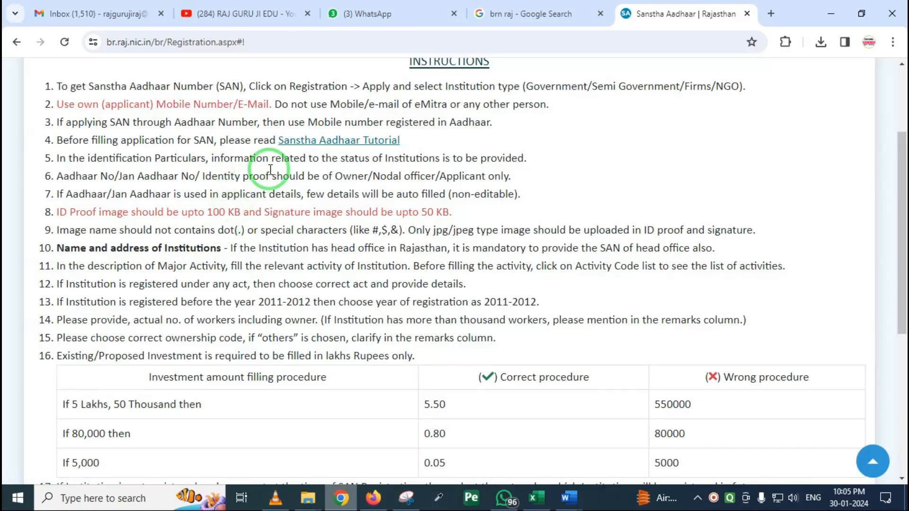
# - Review the application instructions, agree to them and proceed to applicant authentication
pyautogui.scroll(2, 272, 169)
pyautogui.scroll(-2, 273, 169)
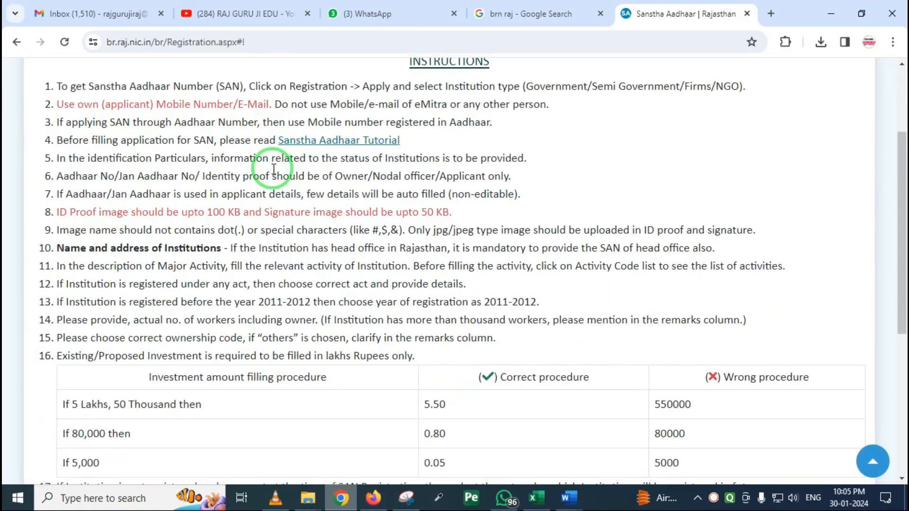
pyautogui.scroll(-1, 273, 169)
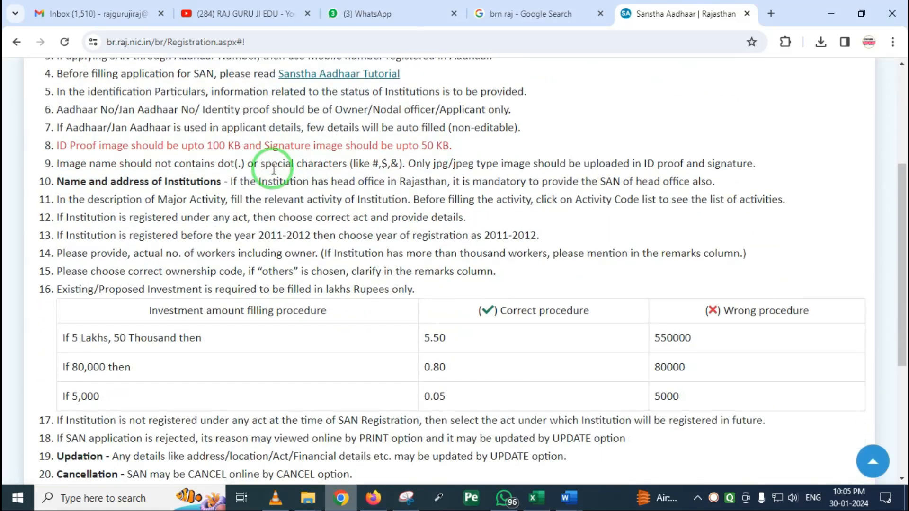
pyautogui.scroll(-2, 274, 169)
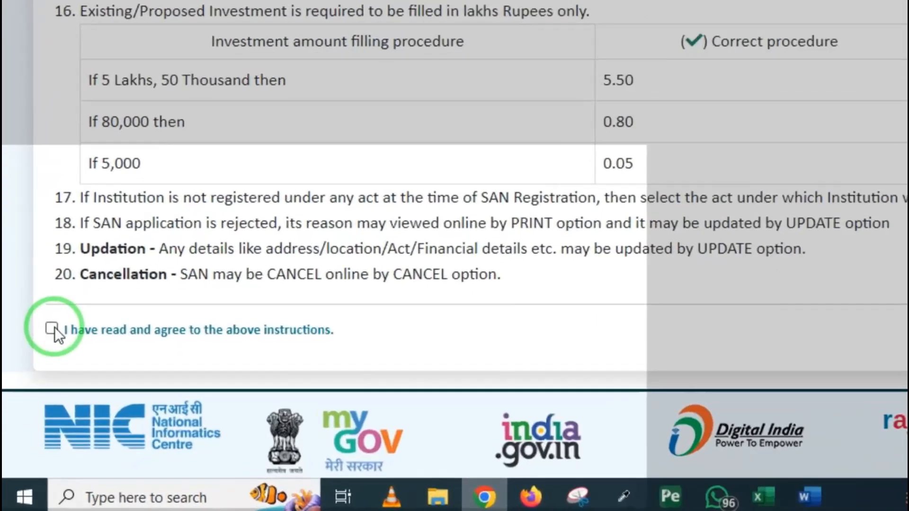
pyautogui.click(37, 380)
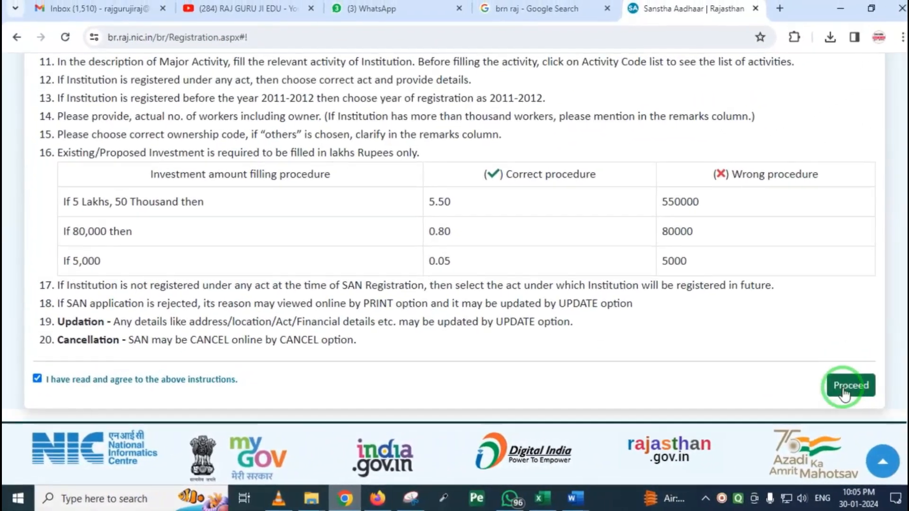
pyautogui.click(846, 386)
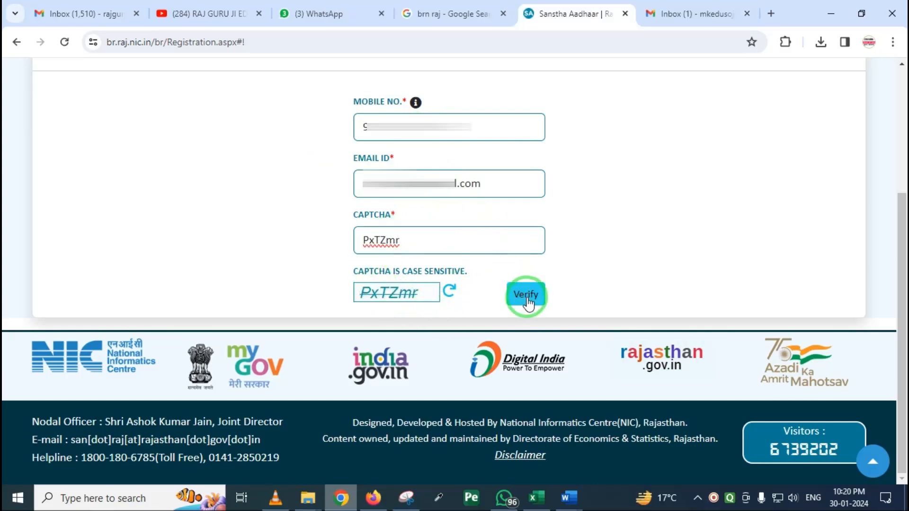
# - Submit the mobile number, email and captcha for verification, then enter the received OTP and submit it
pyautogui.click(527, 299)
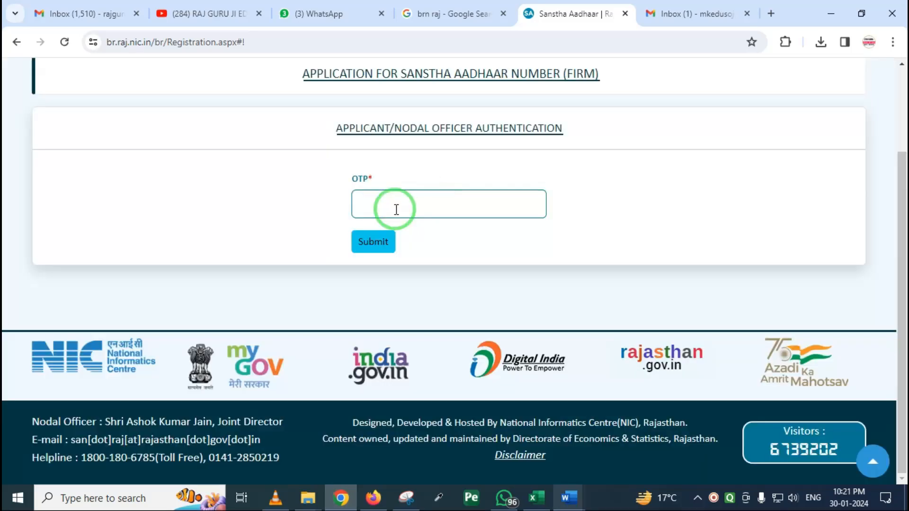
pyautogui.moveTo(338, 163); pyautogui.dragTo(581, 256)
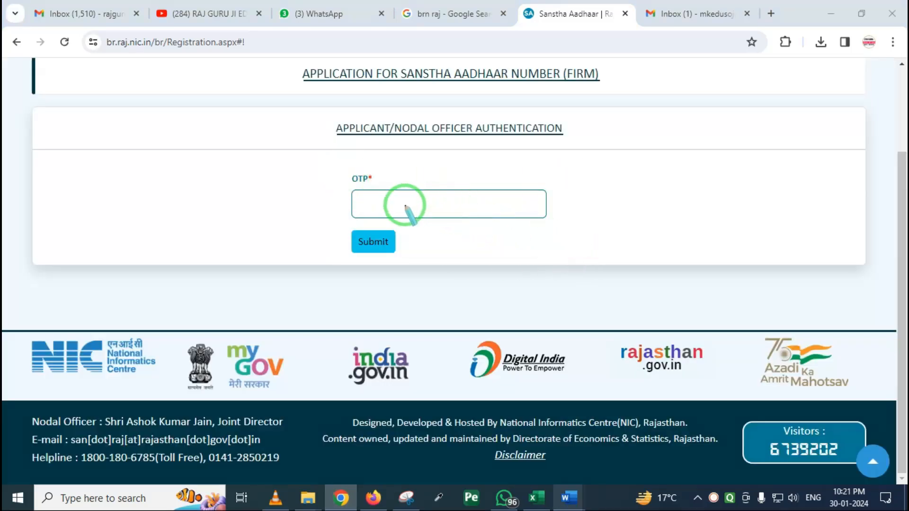
pyautogui.hotkey('ctrl', 'v')
pyautogui.click(376, 243)
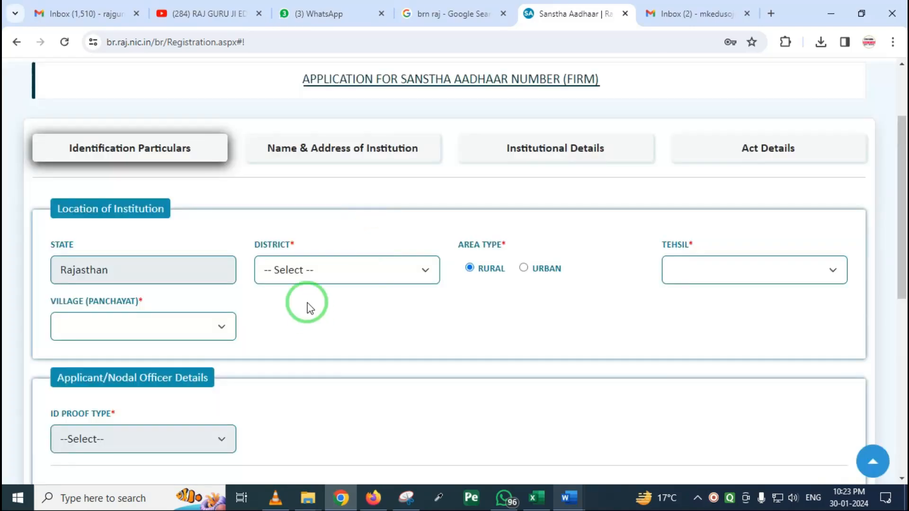
pyautogui.moveTo(55, 109)
pyautogui.mouseDown()
pyautogui.moveTo(398, 172)
pyautogui.moveTo(867, 180)
pyautogui.mouseUp()
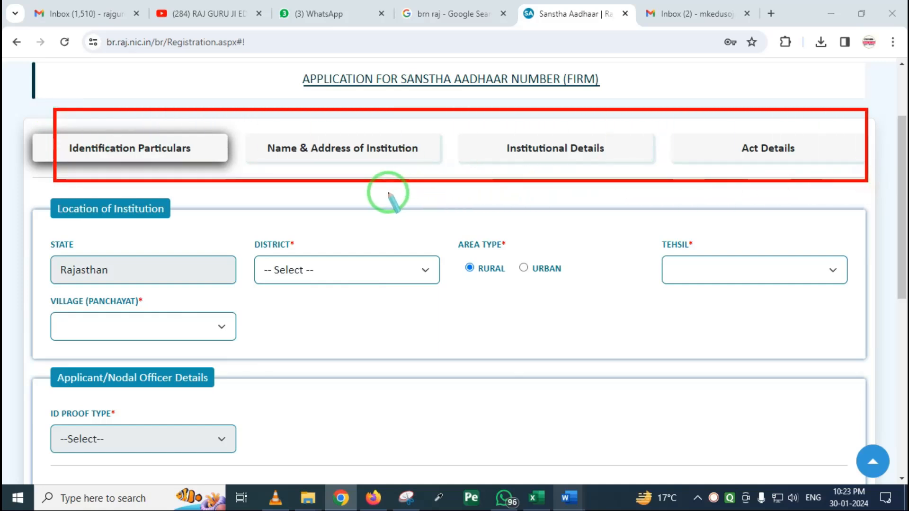
pyautogui.rightClick(323, 188)
pyautogui.moveTo(20, 122)
pyautogui.mouseDown()
pyautogui.moveTo(172, 167)
pyautogui.moveTo(220, 166)
pyautogui.mouseUp()
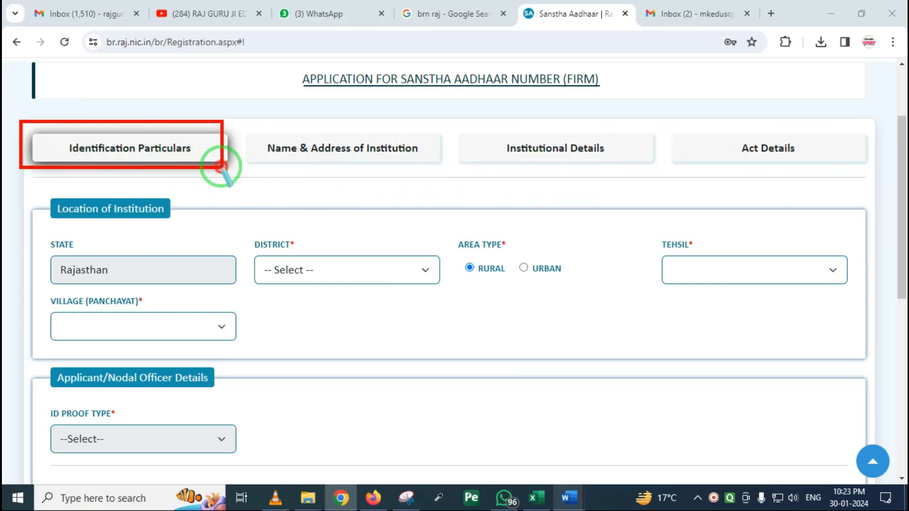
pyautogui.rightClick(221, 166)
pyautogui.moveTo(30, 232)
pyautogui.mouseDown()
pyautogui.moveTo(89, 270)
pyautogui.moveTo(183, 288)
pyautogui.mouseUp()
pyautogui.rightClick(234, 294)
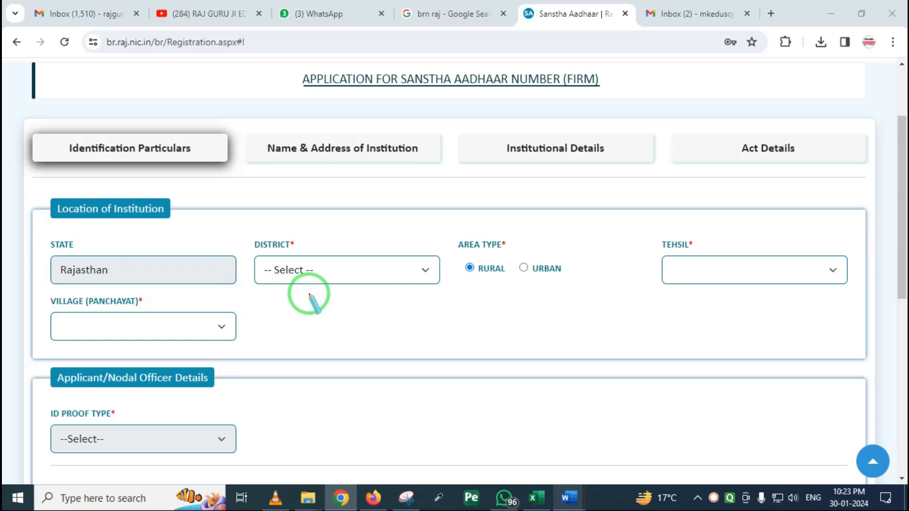
# - Set the institution's district to PALI in the location details
pyautogui.click(317, 274)
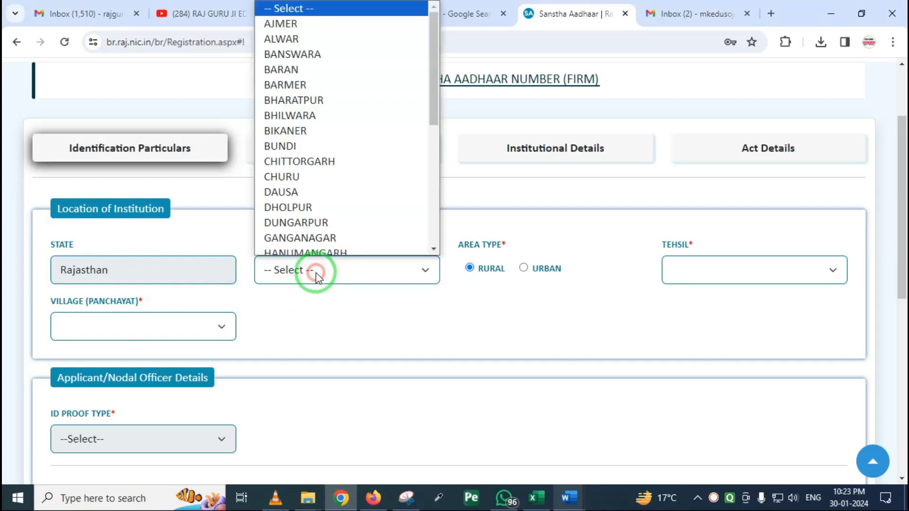
pyautogui.scroll(-5, 303, 190)
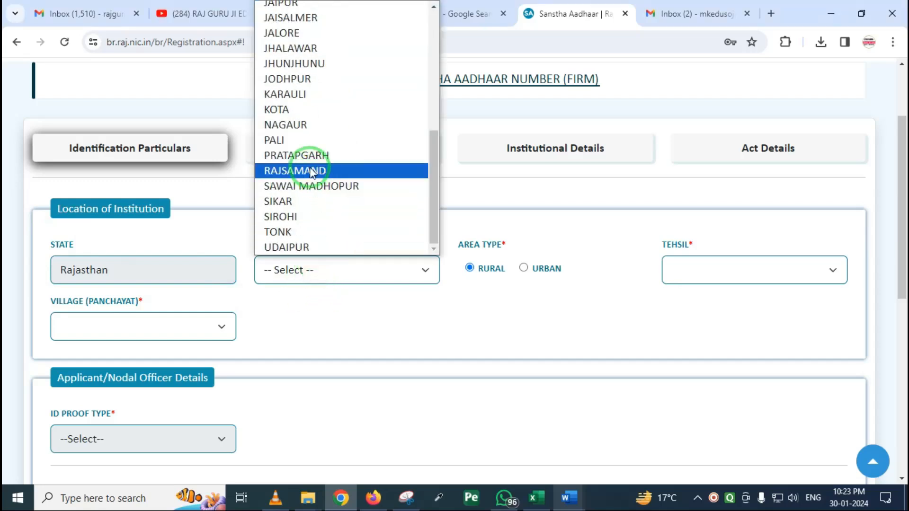
pyautogui.click(288, 139)
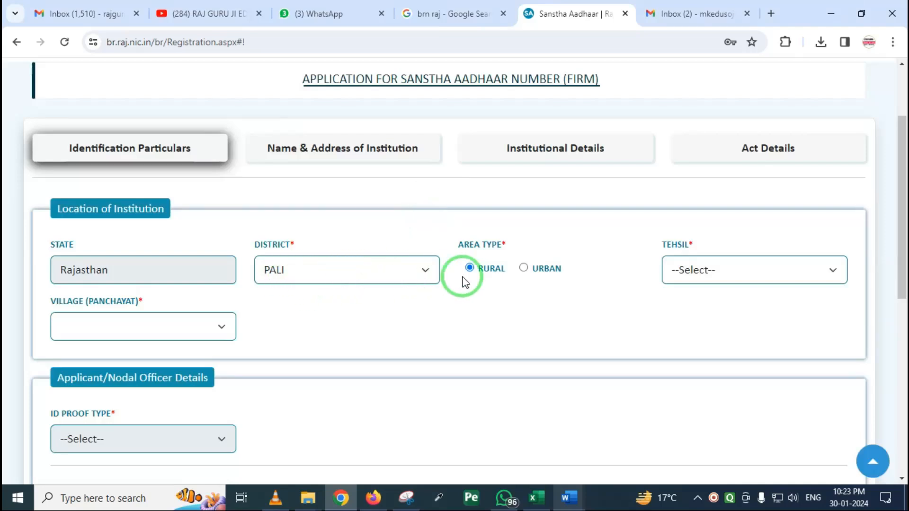
pyautogui.moveTo(442, 224)
pyautogui.mouseDown()
pyautogui.moveTo(502, 277)
pyautogui.moveTo(586, 283)
pyautogui.mouseUp()
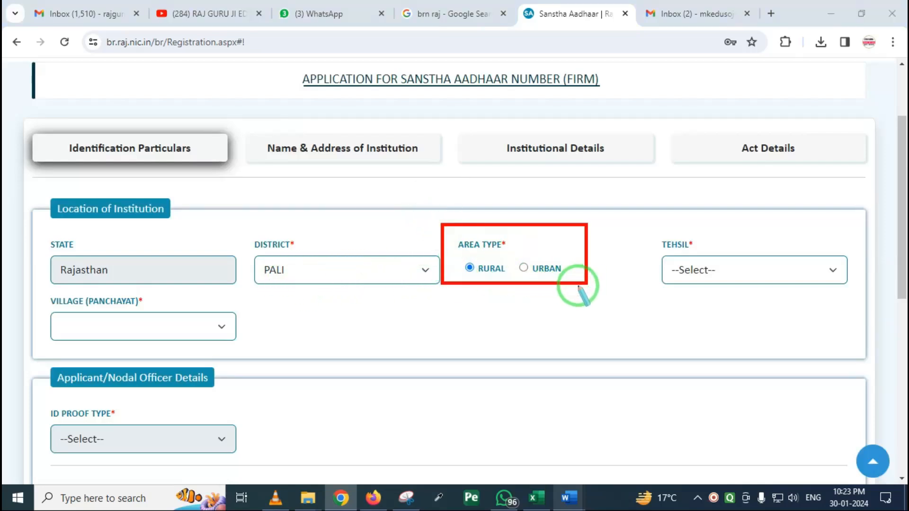
pyautogui.rightClick(493, 284)
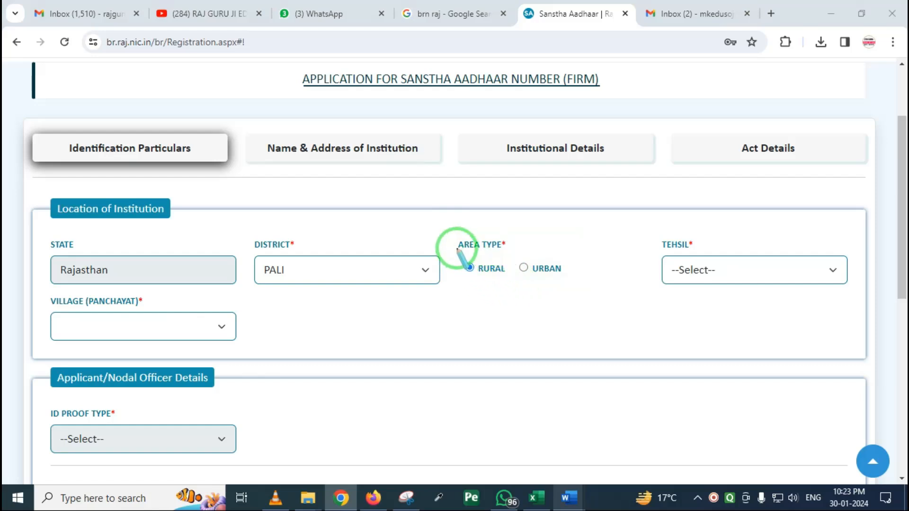
pyautogui.moveTo(457, 248); pyautogui.dragTo(508, 286)
pyautogui.rightClick(508, 287)
pyautogui.moveTo(508, 246); pyautogui.dragTo(569, 283)
pyautogui.rightClick(549, 283)
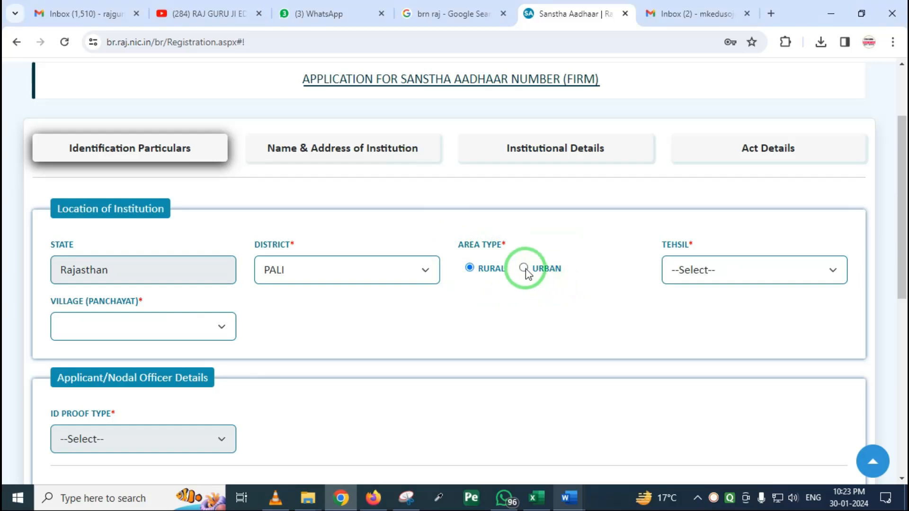
# - Set the institution's area type to Urban, with Sojat as the tehsil and SOJAT as the town
pyautogui.click(524, 266)
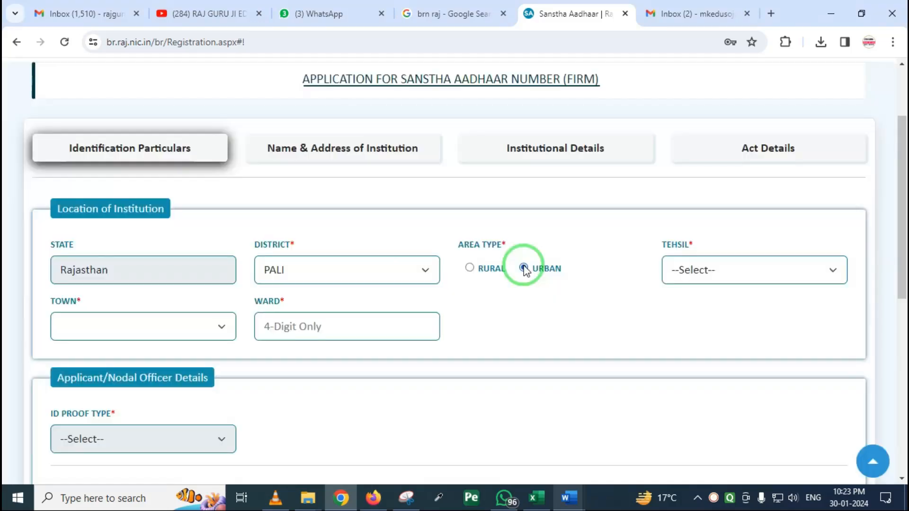
pyautogui.click(715, 273)
pyautogui.click(684, 383)
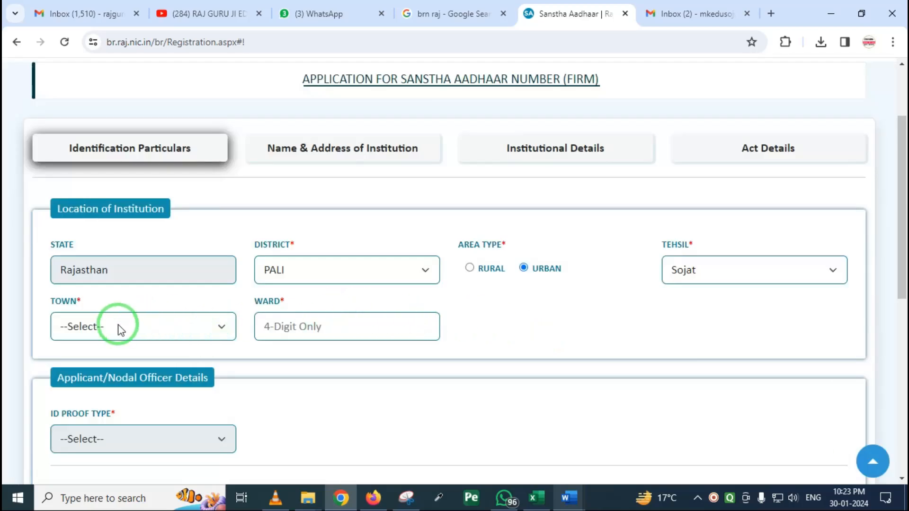
pyautogui.click(130, 325)
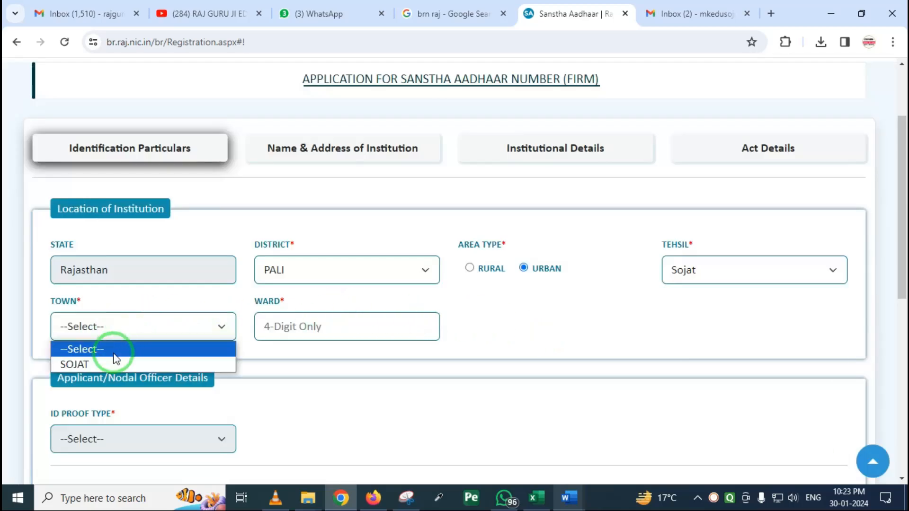
pyautogui.click(111, 363)
# - Enter 02 as the ward of the institution's location
pyautogui.click(290, 328)
pyautogui.scroll(1, 254, 379)
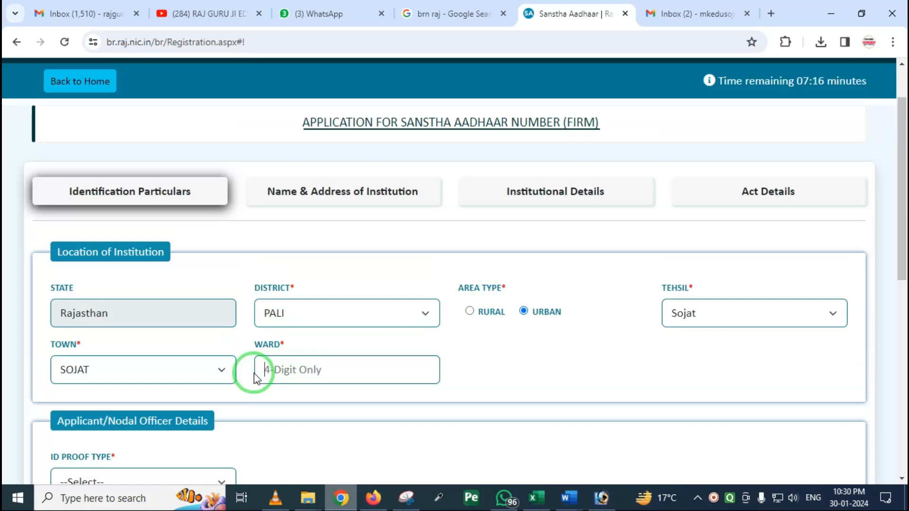
pyautogui.moveTo(243, 335)
pyautogui.mouseDown()
pyautogui.moveTo(280, 389)
pyautogui.moveTo(456, 394)
pyautogui.mouseUp()
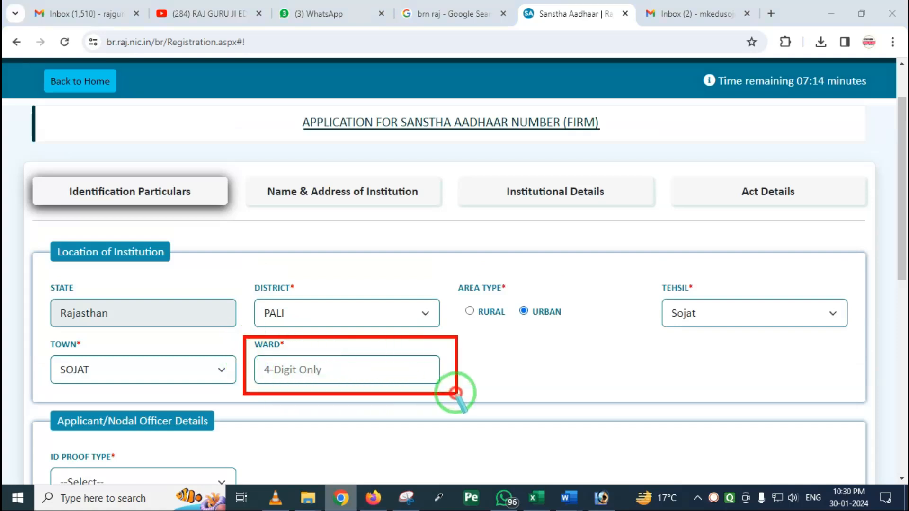
pyautogui.click(278, 369)
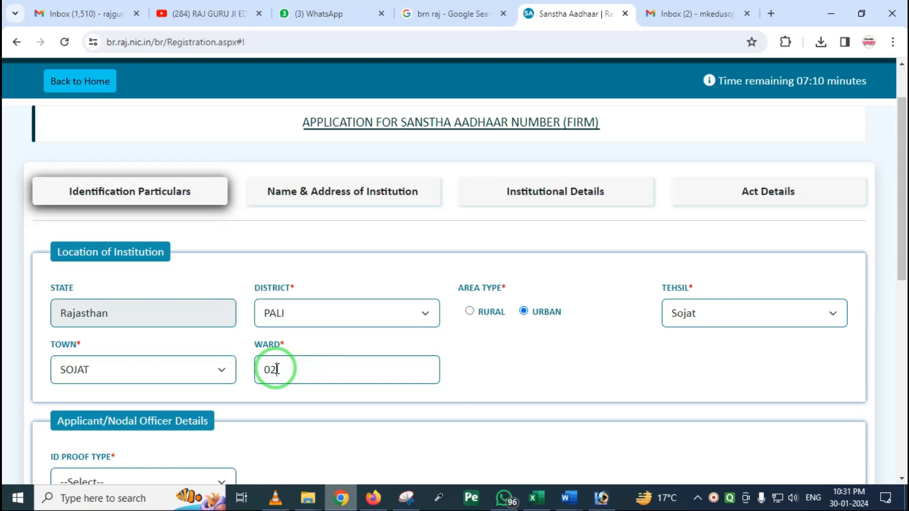
# - Choose Aadhaar Card as the applicant's ID proof type and enter the applicant's Aadhaar number
pyautogui.scroll(-4, 249, 365)
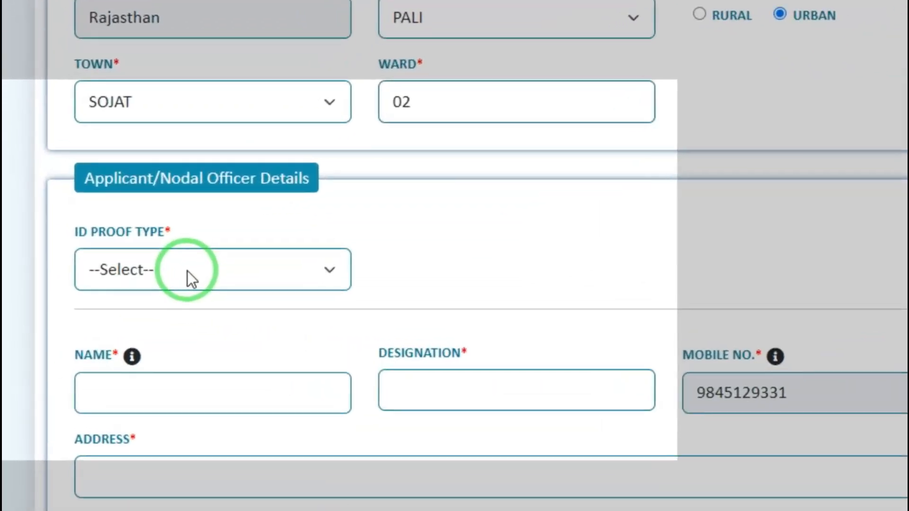
pyautogui.click(128, 285)
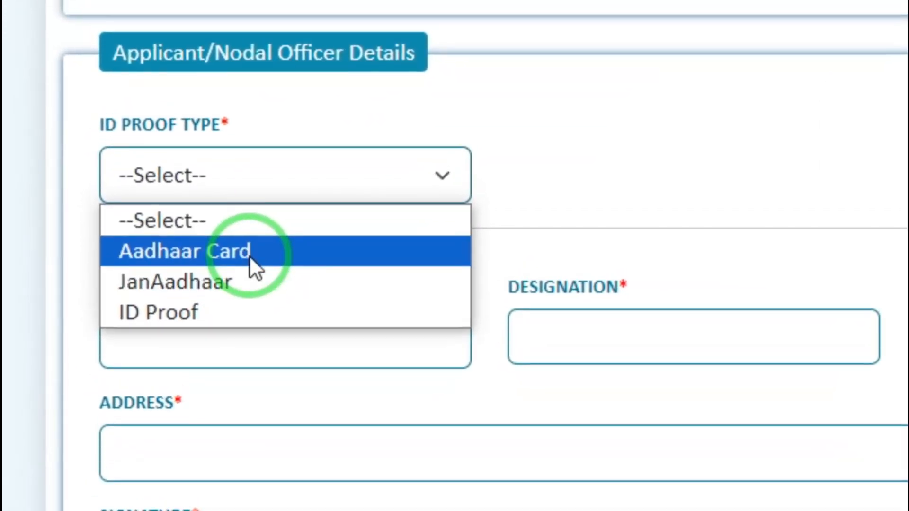
pyautogui.click(249, 255)
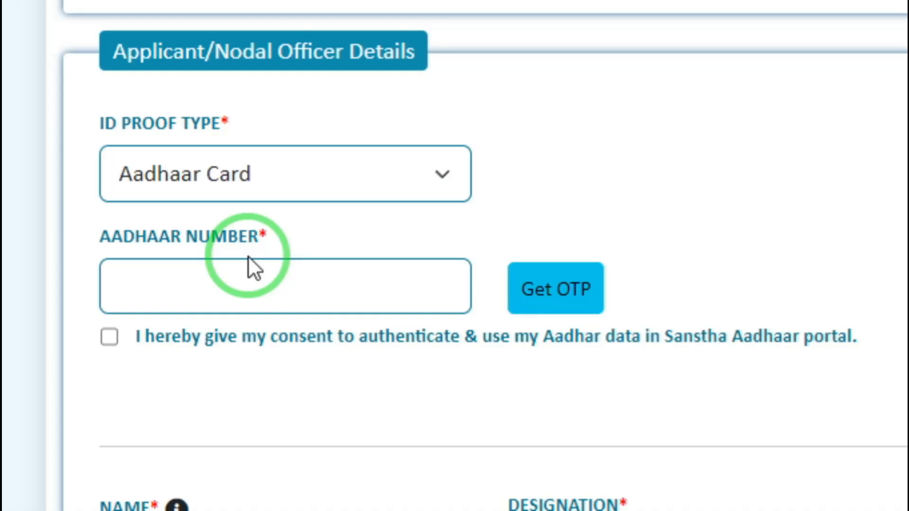
pyautogui.click(249, 269)
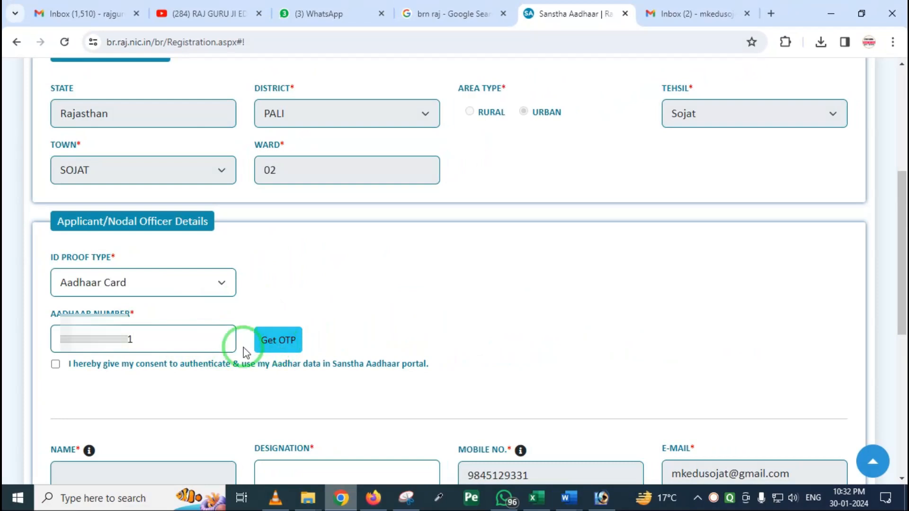
# - Give consent to authenticate and use the Aadhaar data, and request the Aadhaar OTP
pyautogui.click(55, 364)
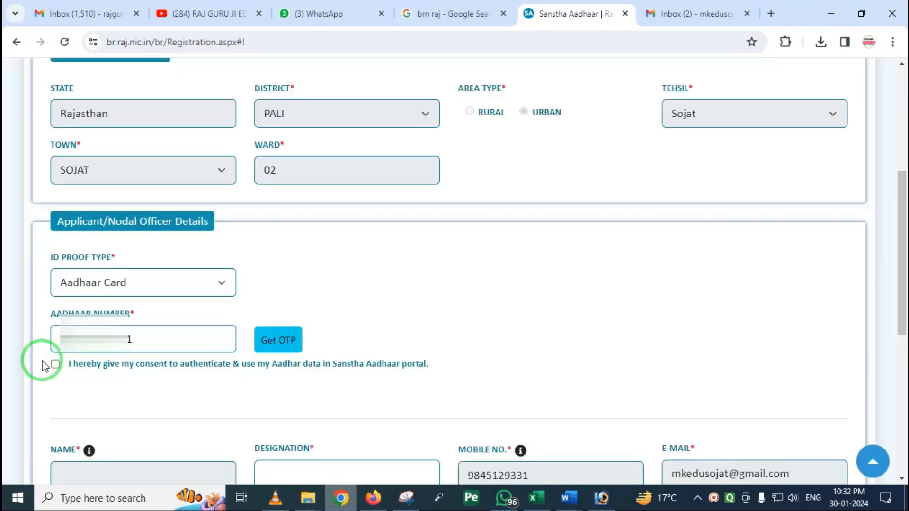
pyautogui.click(56, 365)
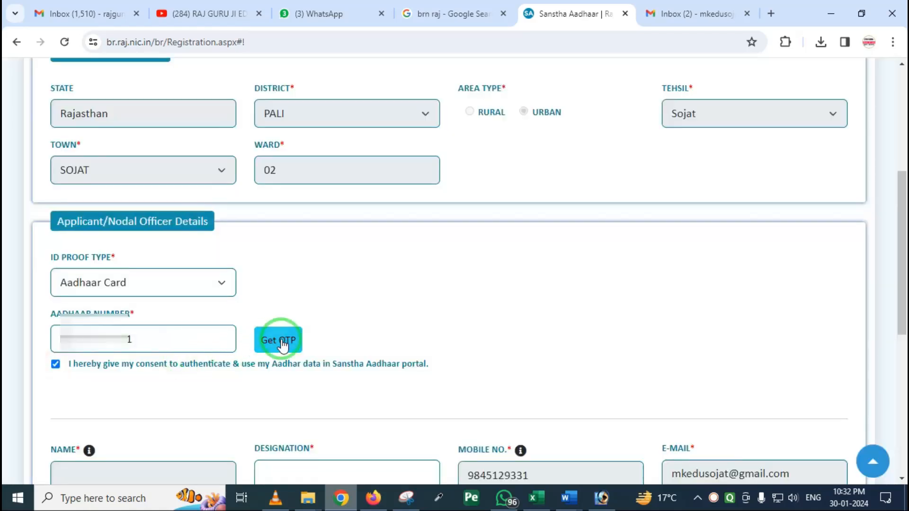
pyautogui.click(281, 339)
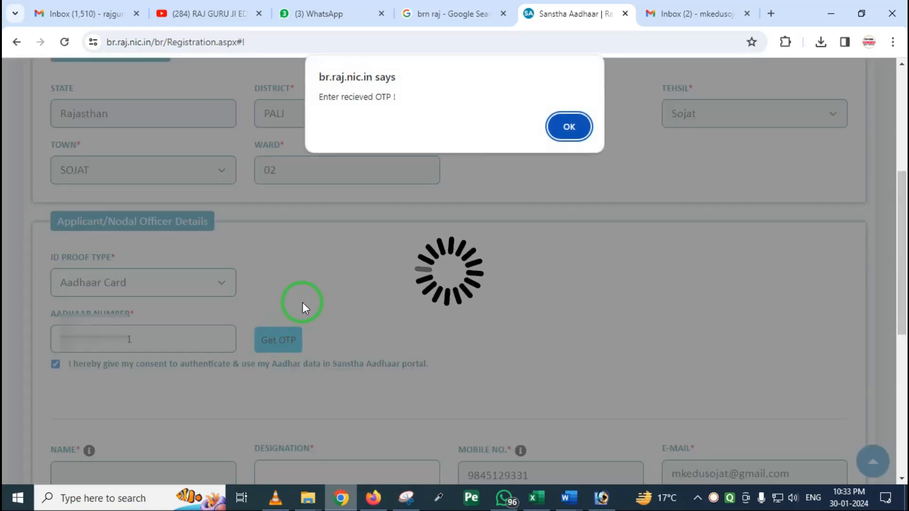
# - Enter the received Aadhaar OTP for the applicant and verify the Aadhaar number
pyautogui.click(562, 129)
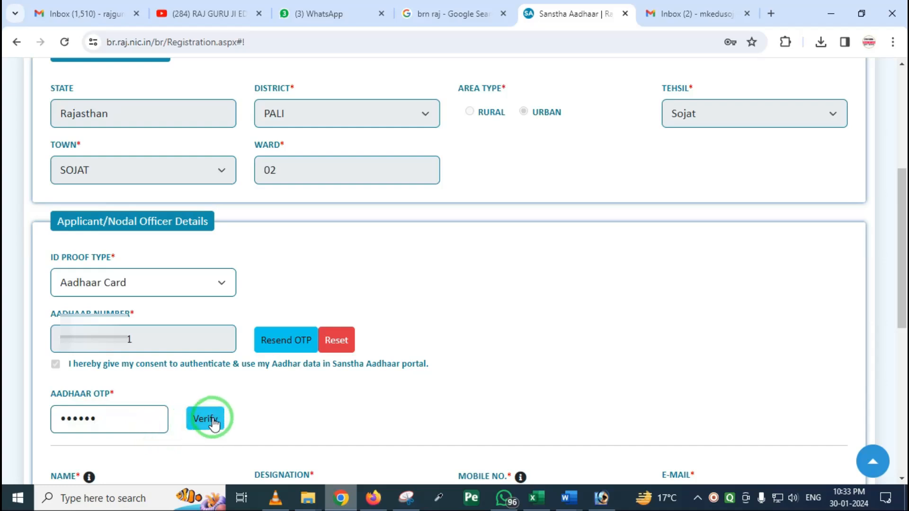
pyautogui.click(208, 419)
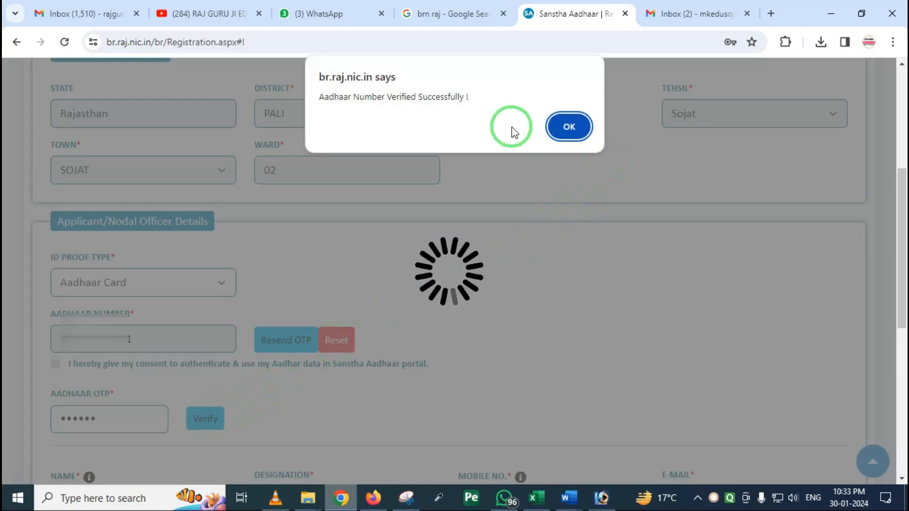
pyautogui.click(569, 133)
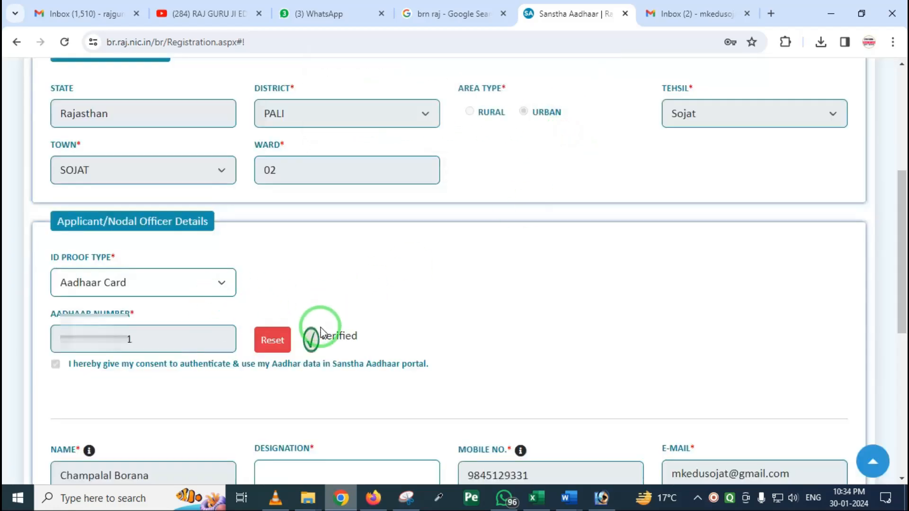
# - Review the Aadhaar verification status and the applicant's name, designation, contact, address, photo and signature fields
pyautogui.hotkey('ctrl', '2')
pyautogui.moveTo(288, 308)
pyautogui.mouseDown()
pyautogui.moveTo(353, 371)
pyautogui.moveTo(415, 373)
pyautogui.mouseUp()
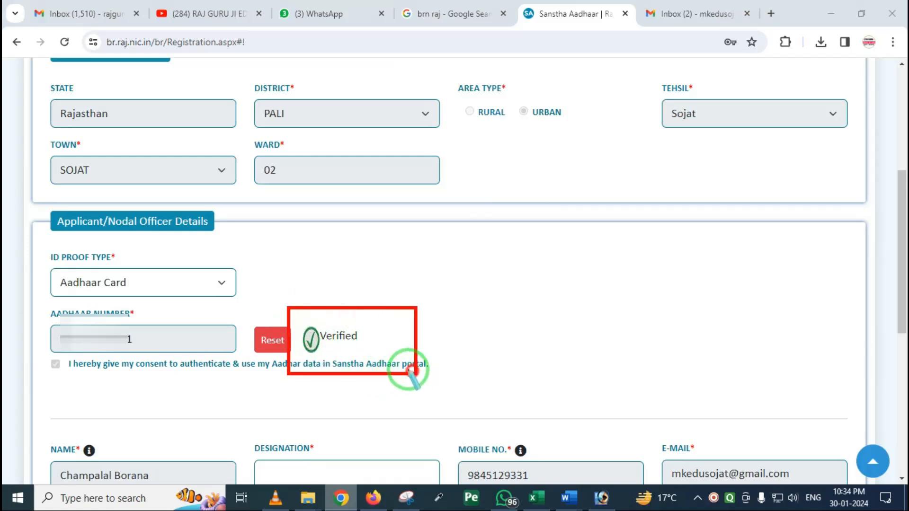
pyautogui.rightClick(358, 353)
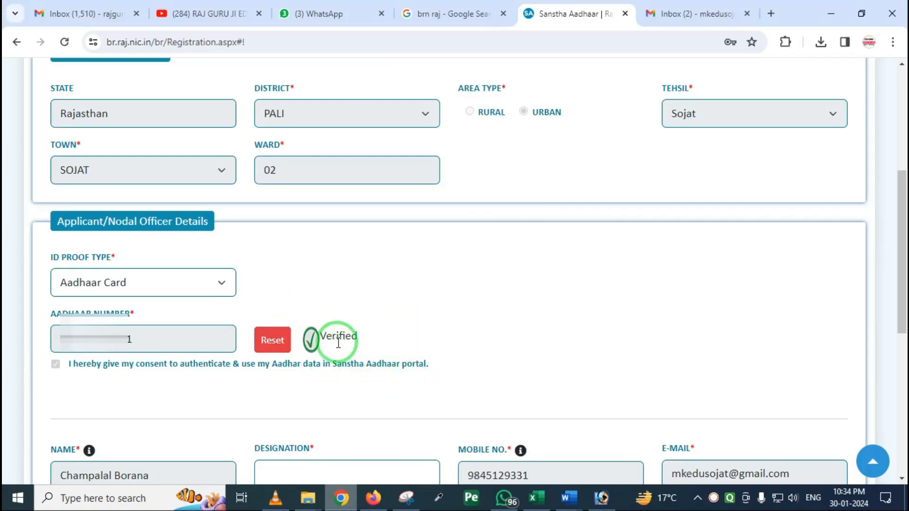
pyautogui.scroll(-3, 278, 365)
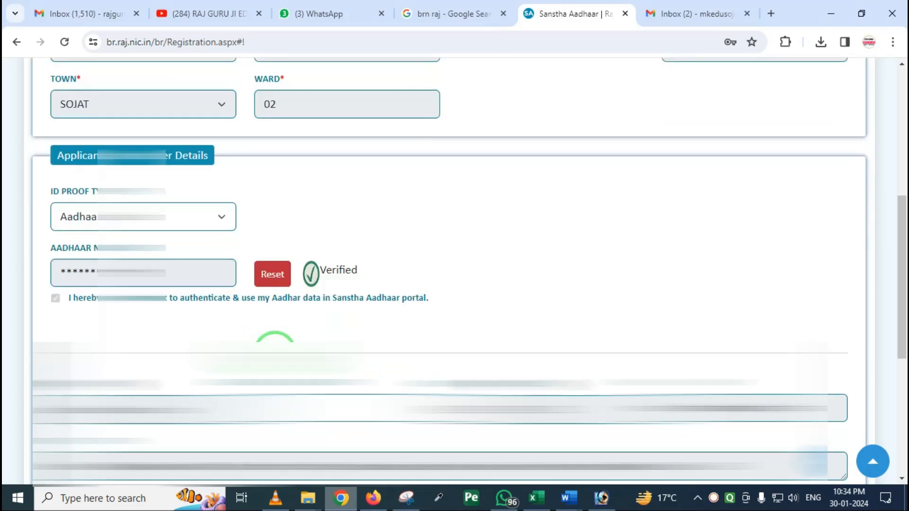
pyautogui.moveTo(42, 296)
pyautogui.mouseDown()
pyautogui.moveTo(65, 361)
pyautogui.moveTo(355, 400)
pyautogui.moveTo(777, 485)
pyautogui.mouseUp()
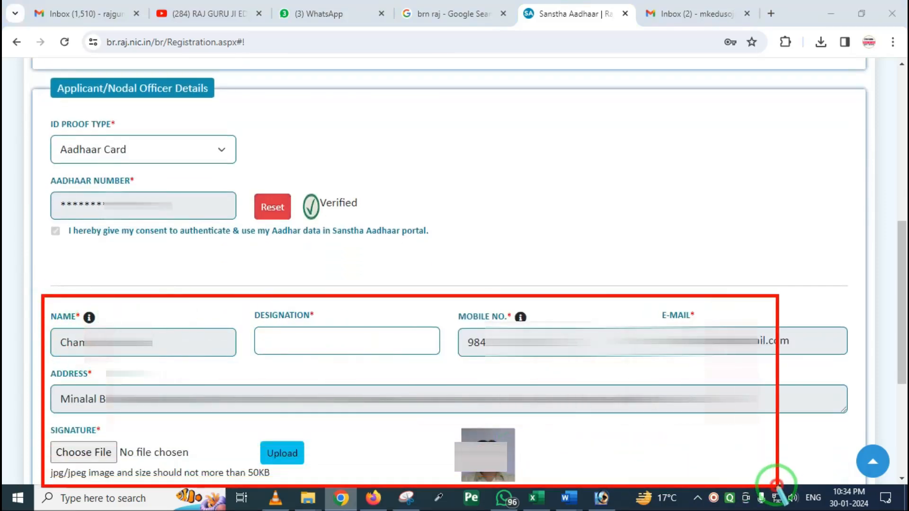
pyautogui.moveTo(452, 433); pyautogui.dragTo(547, 487)
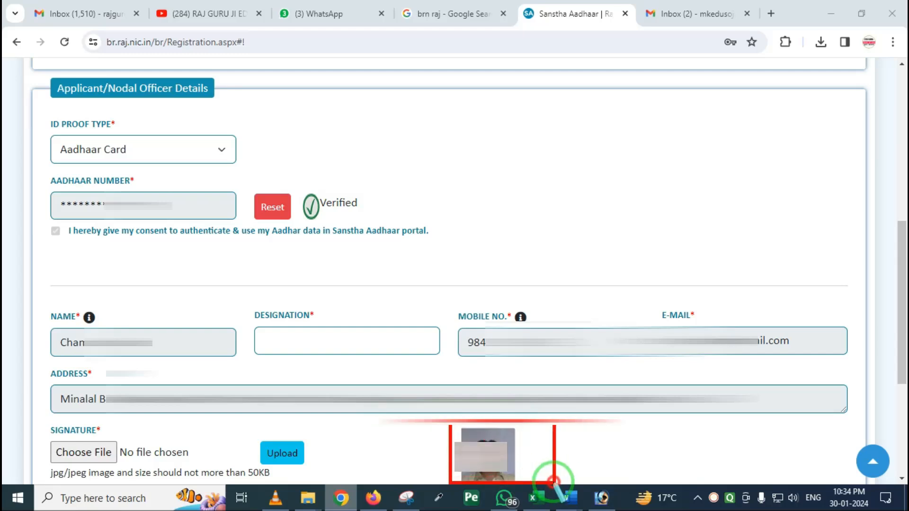
pyautogui.moveTo(244, 305)
pyautogui.mouseDown()
pyautogui.moveTo(374, 385)
pyautogui.moveTo(392, 382)
pyautogui.mouseUp()
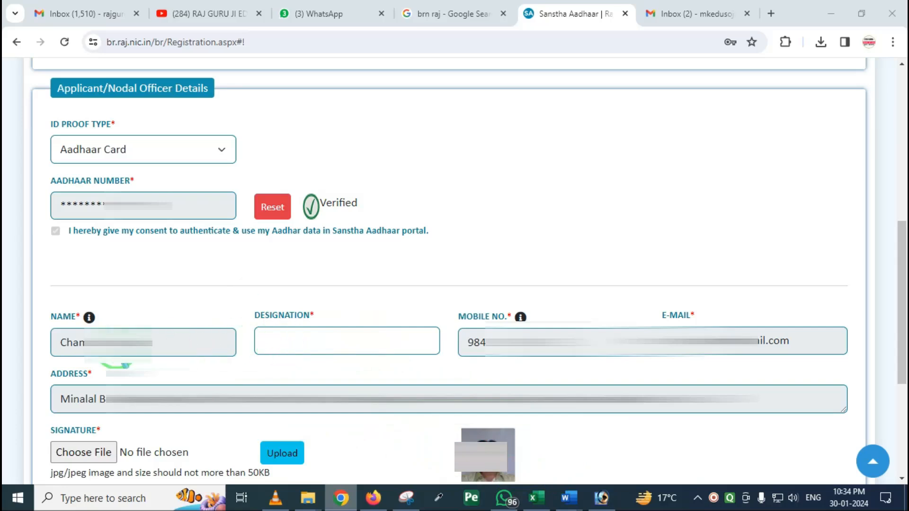
pyautogui.moveTo(40, 306); pyautogui.dragTo(154, 363)
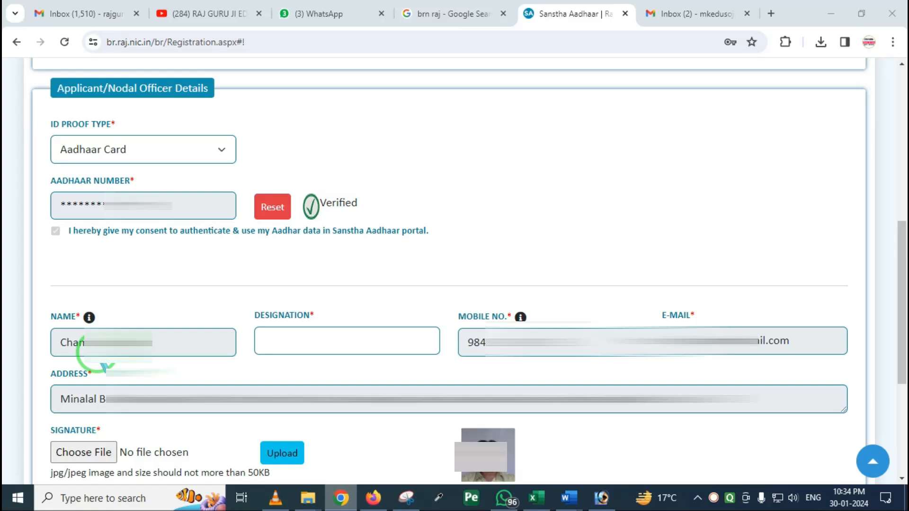
pyautogui.moveTo(212, 298)
pyautogui.mouseDown()
pyautogui.moveTo(239, 327)
pyautogui.moveTo(431, 366)
pyautogui.mouseUp()
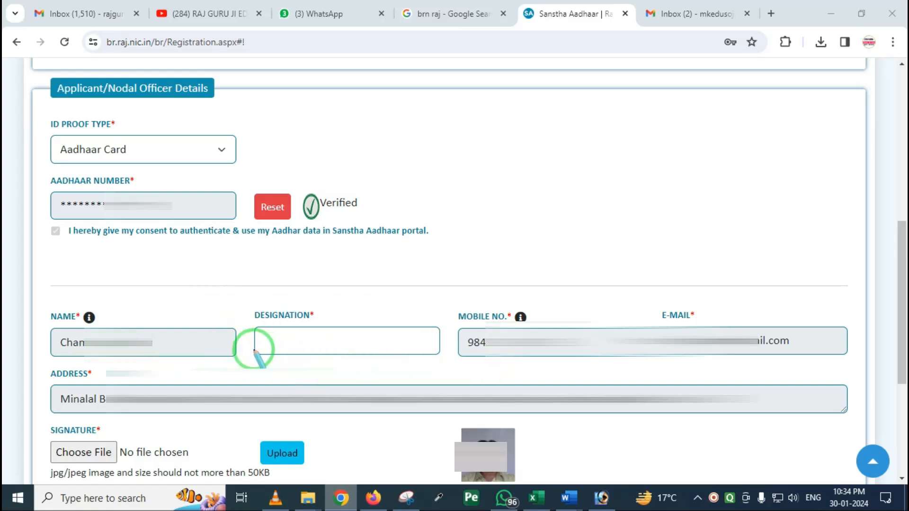
pyautogui.moveTo(241, 302); pyautogui.dragTo(405, 365)
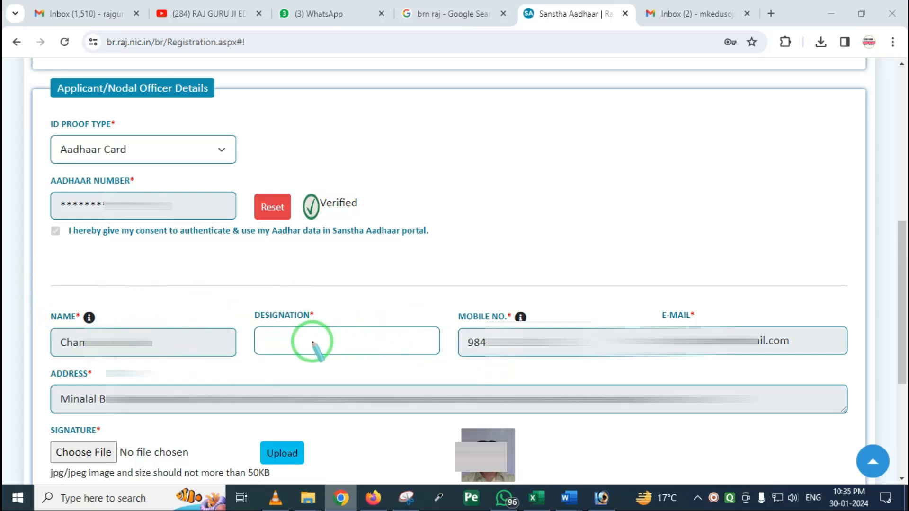
pyautogui.moveTo(37, 417)
pyautogui.mouseDown()
pyautogui.moveTo(121, 482)
pyautogui.moveTo(164, 483)
pyautogui.mouseUp()
pyautogui.moveTo(48, 297); pyautogui.dragTo(99, 374)
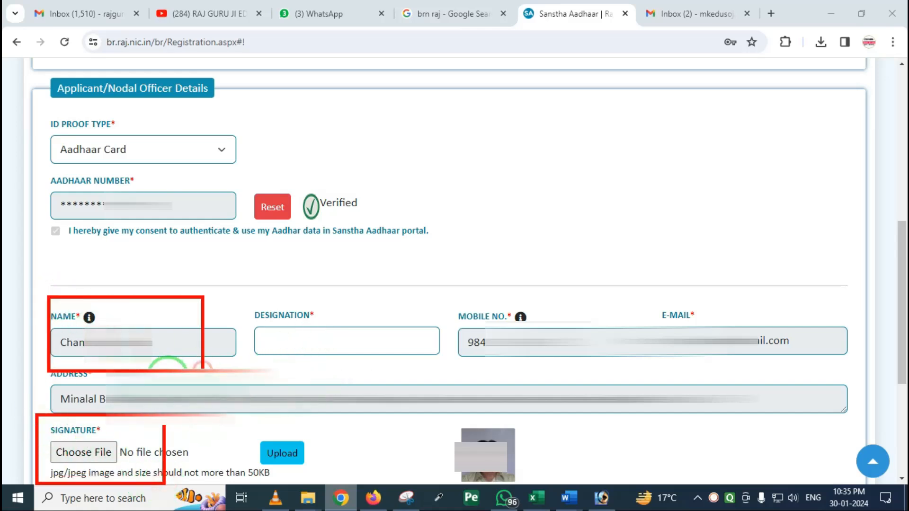
pyautogui.moveTo(30, 426); pyautogui.dragTo(157, 472)
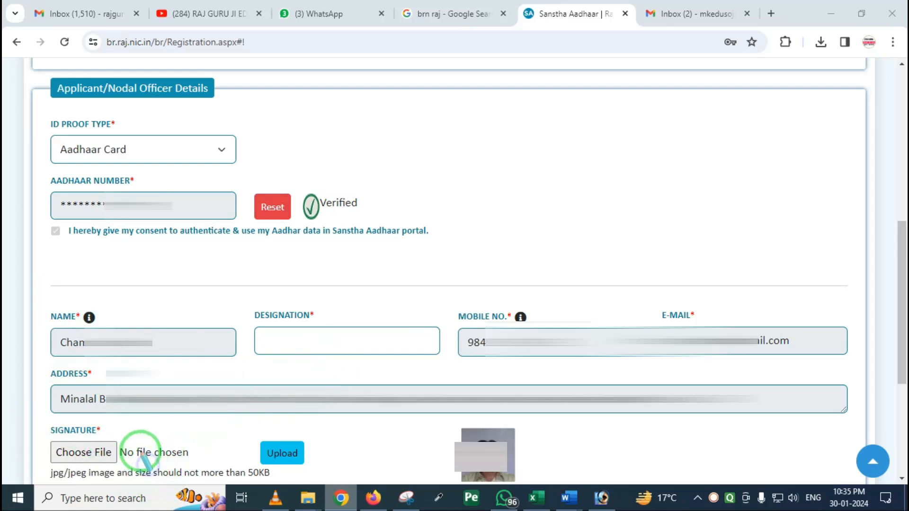
# - Upload the applicant's signature image in the applicant details and check its preview
pyautogui.click(82, 453)
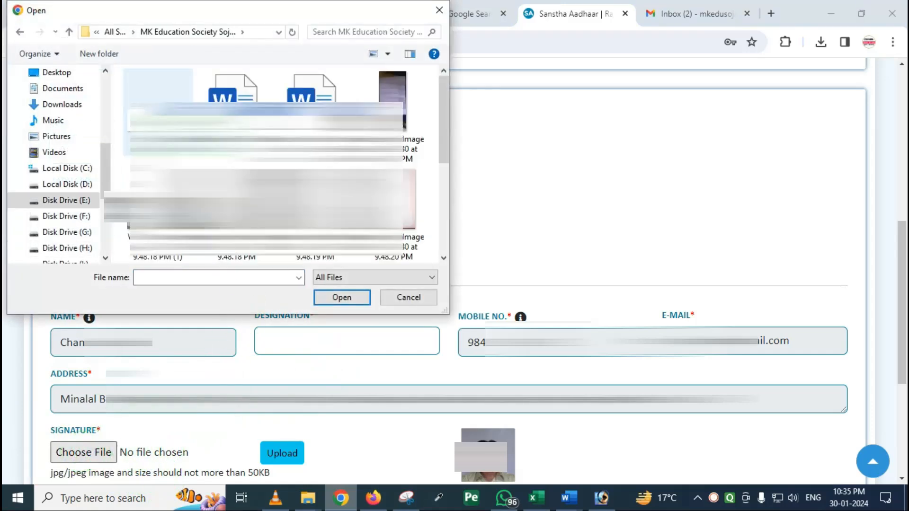
pyautogui.doubleClick(159, 129)
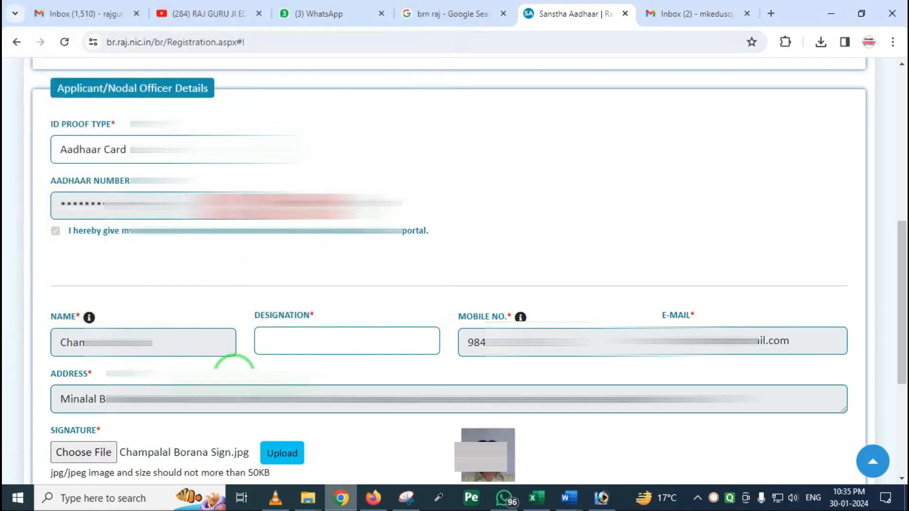
pyautogui.click(280, 454)
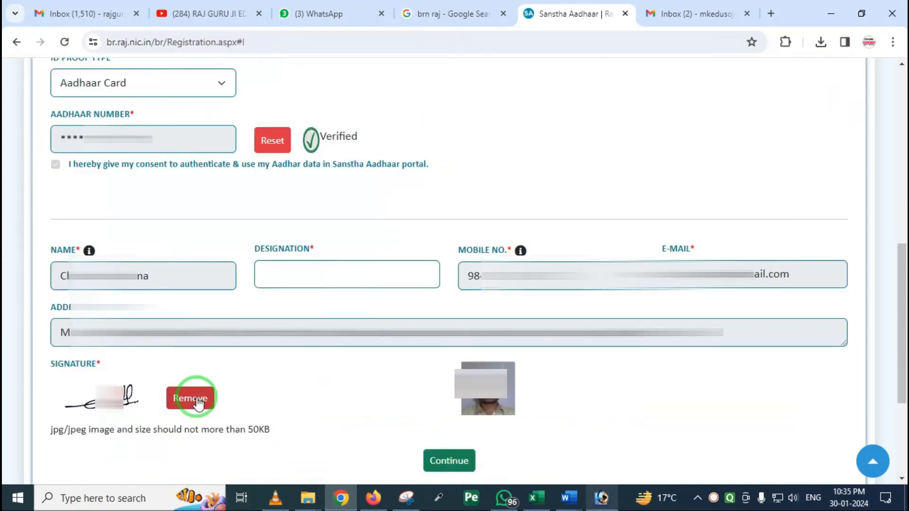
pyautogui.hotkey('ctrl', '2')
pyautogui.moveTo(52, 370)
pyautogui.mouseDown()
pyautogui.moveTo(57, 397)
pyautogui.moveTo(150, 433)
pyautogui.mouseUp()
pyautogui.press('Escape')
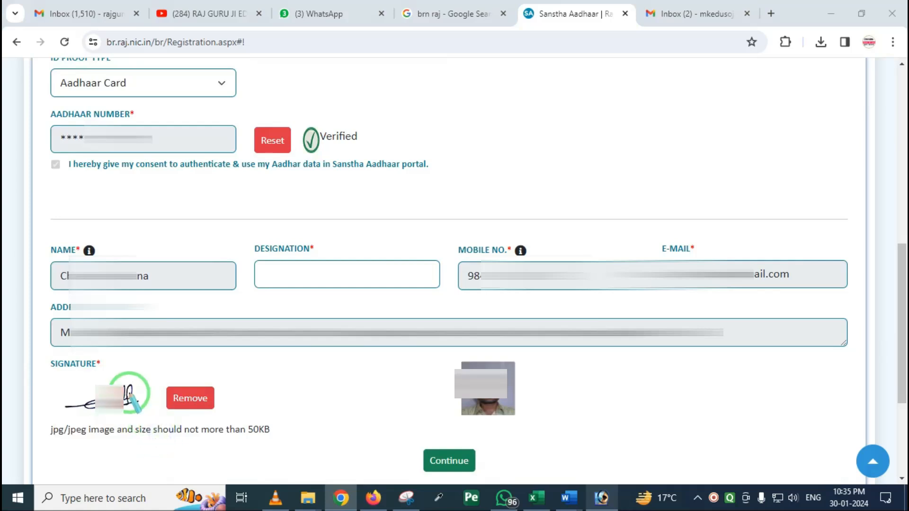
pyautogui.moveTo(157, 364)
pyautogui.mouseDown()
pyautogui.moveTo(188, 425)
pyautogui.moveTo(227, 426)
pyautogui.mouseUp()
pyautogui.rightClick(240, 410)
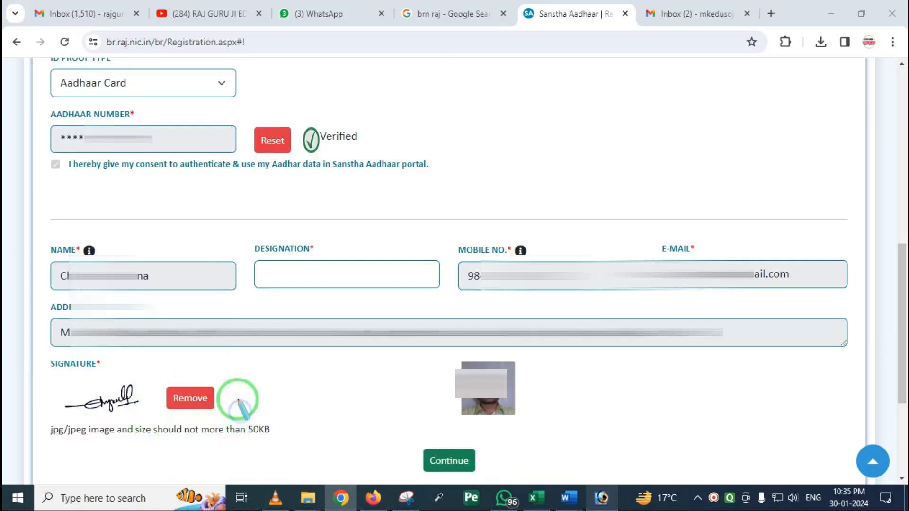
# - Enter PRESIDENT as the applicant's designation and continue to the institution's name and address section
pyautogui.moveTo(412, 428)
pyautogui.mouseDown()
pyautogui.moveTo(474, 479)
pyautogui.moveTo(499, 480)
pyautogui.mouseUp()
pyautogui.rightClick(399, 438)
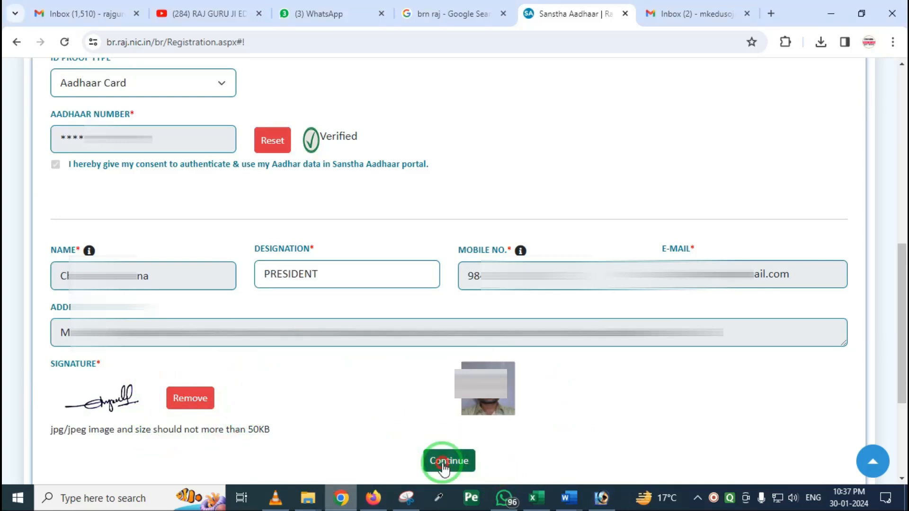
pyautogui.click(442, 462)
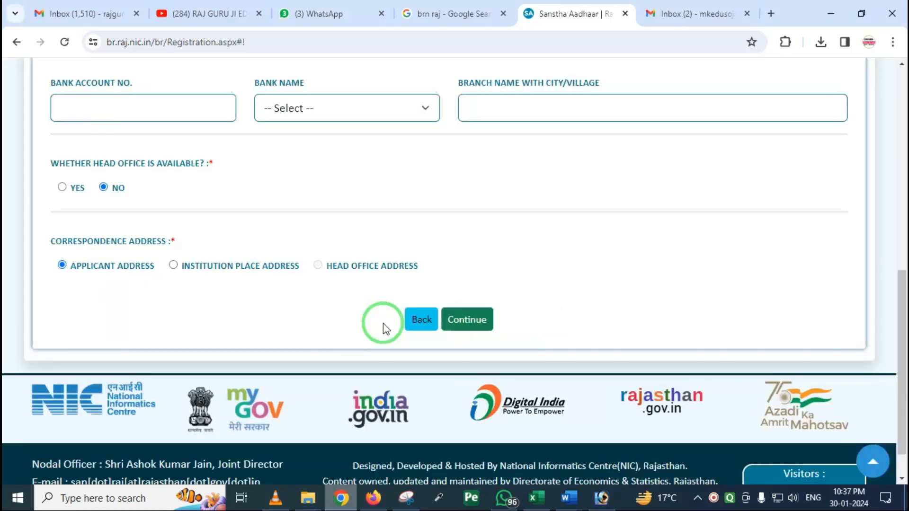
# - Examine the institution's name, address, PIN code, contact, PAN, TAN and GSTIN fields in the Name & Address of Institution section
pyautogui.scroll(5, 287, 270)
pyautogui.scroll(1, 288, 273)
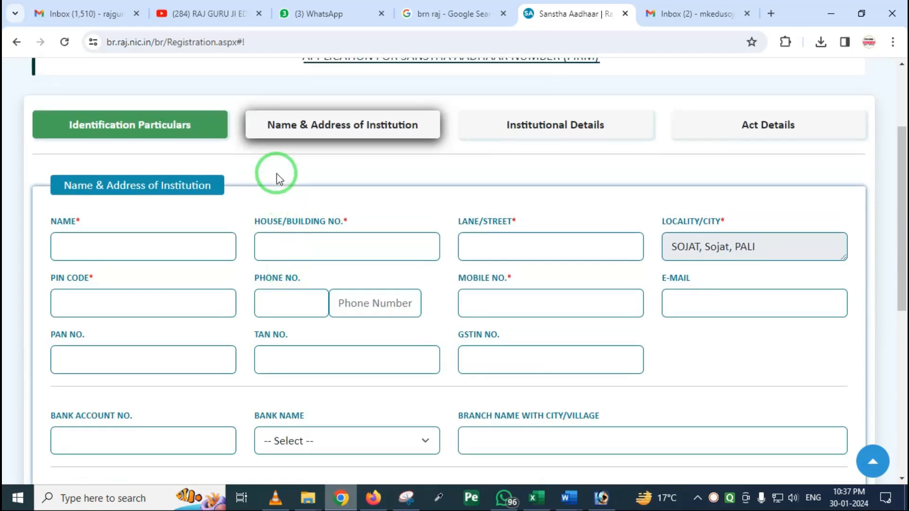
pyautogui.moveTo(247, 93)
pyautogui.mouseDown()
pyautogui.moveTo(256, 110)
pyautogui.moveTo(359, 149)
pyautogui.moveTo(430, 148)
pyautogui.mouseUp()
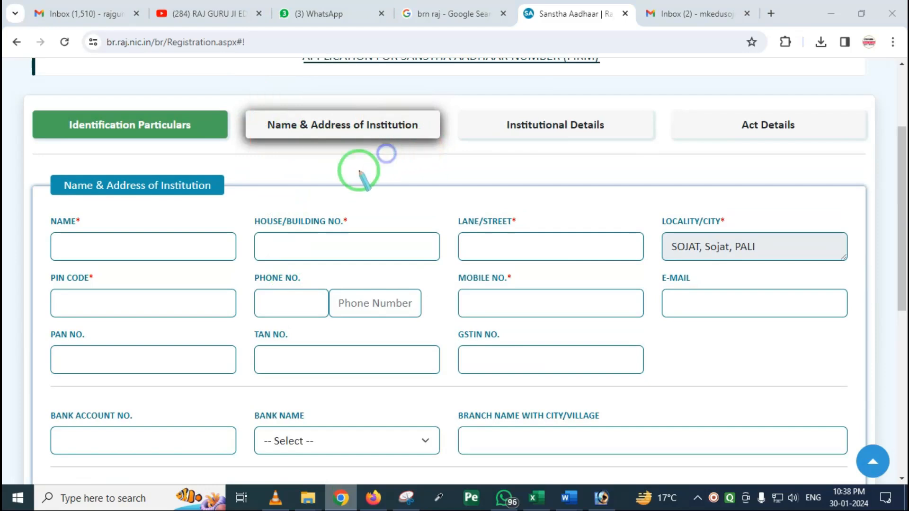
pyautogui.moveTo(33, 207)
pyautogui.mouseDown()
pyautogui.moveTo(138, 269)
pyautogui.moveTo(250, 272)
pyautogui.mouseUp()
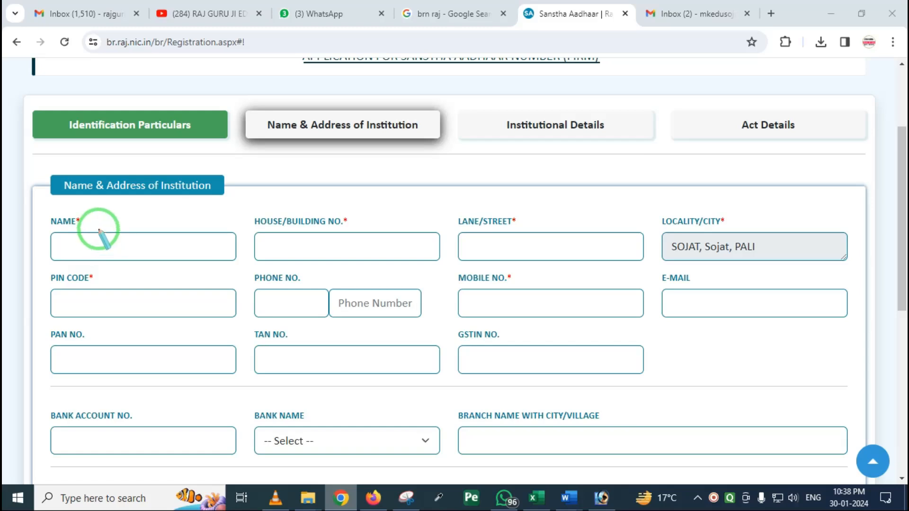
pyautogui.moveTo(39, 214)
pyautogui.mouseDown()
pyautogui.moveTo(38, 230)
pyautogui.moveTo(126, 259)
pyautogui.moveTo(240, 264)
pyautogui.mouseUp()
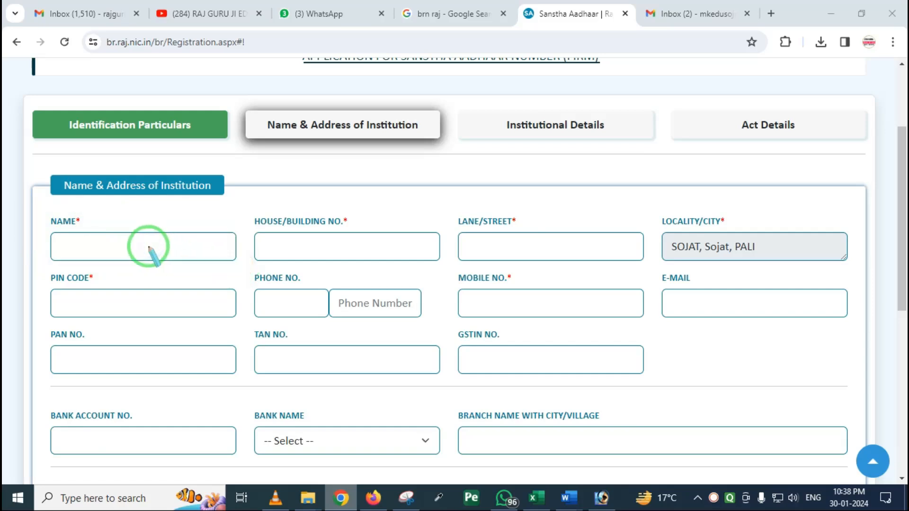
pyautogui.scroll(2, 148, 246)
pyautogui.moveTo(246, 274)
pyautogui.mouseDown()
pyautogui.moveTo(314, 371)
pyautogui.moveTo(824, 459)
pyautogui.mouseUp()
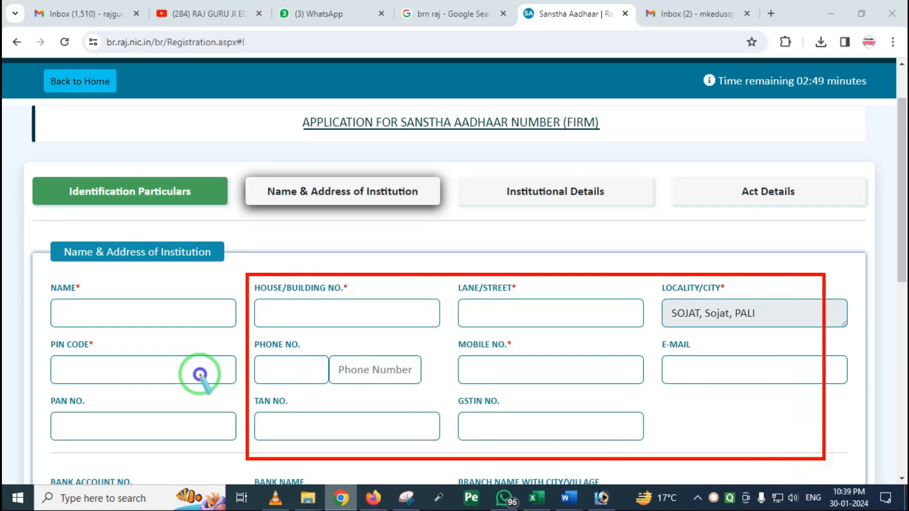
pyautogui.moveTo(35, 396); pyautogui.dragTo(156, 442)
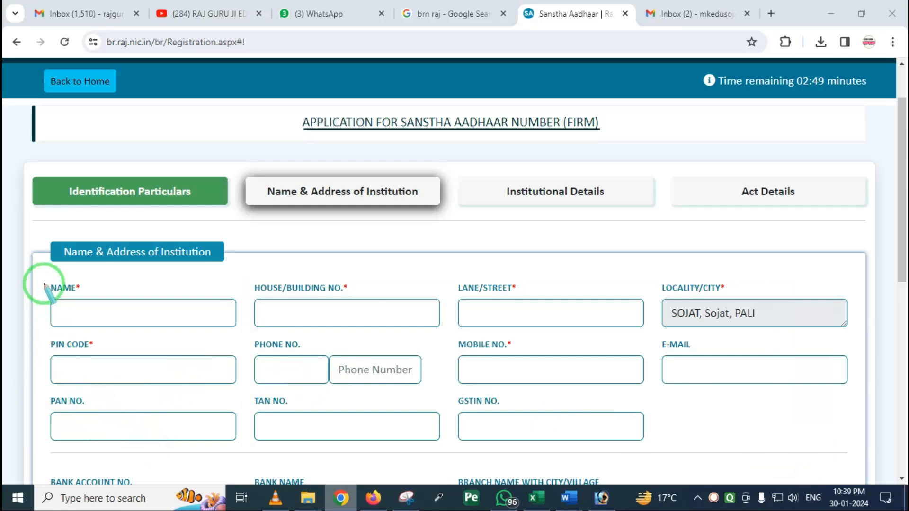
pyautogui.moveTo(35, 273); pyautogui.dragTo(117, 297)
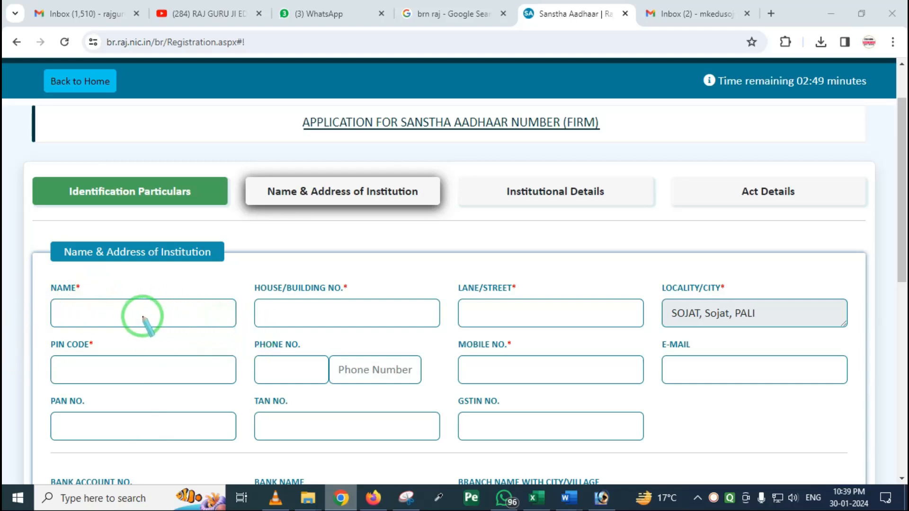
pyautogui.moveTo(45, 392); pyautogui.dragTo(132, 425)
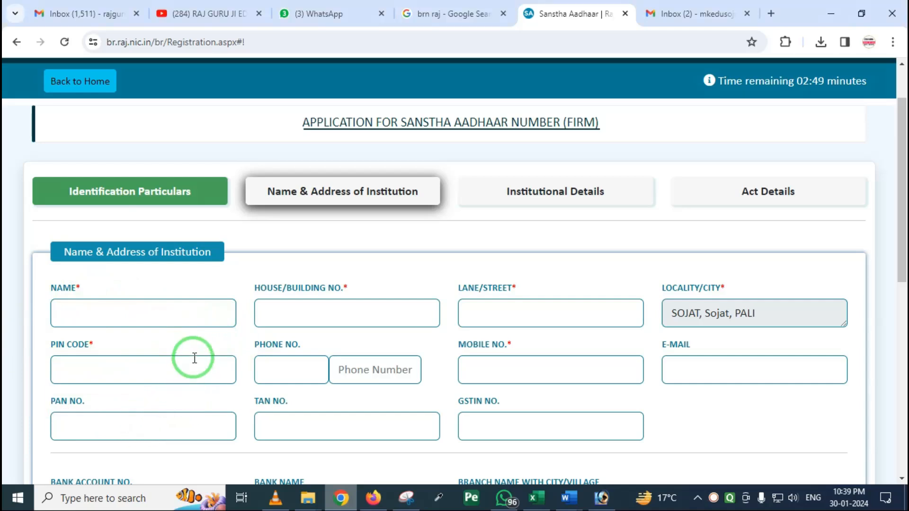
# - Examine the bank detail fields, the head office availability question and the correspondence address options
pyautogui.scroll(-2, 275, 359)
pyautogui.scroll(-3, 172, 319)
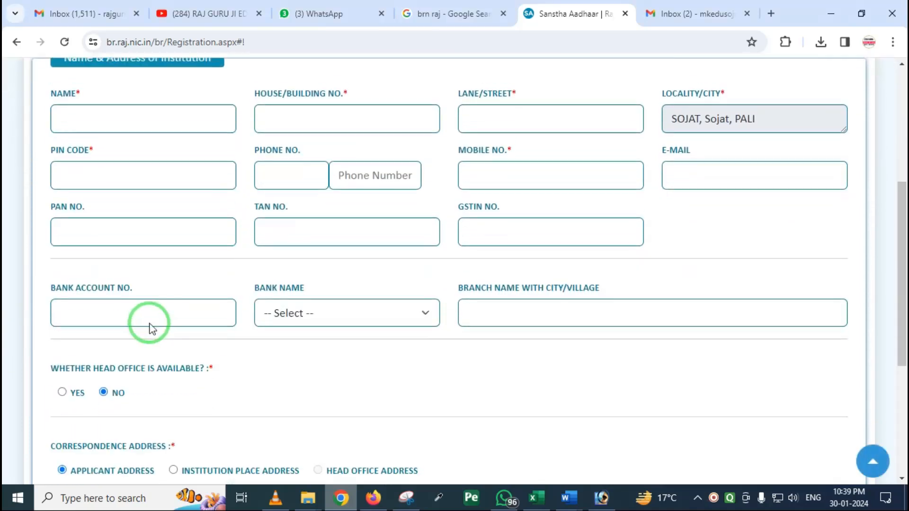
pyautogui.moveTo(27, 256)
pyautogui.mouseDown()
pyautogui.moveTo(630, 338)
pyautogui.moveTo(768, 316)
pyautogui.moveTo(790, 335)
pyautogui.mouseUp()
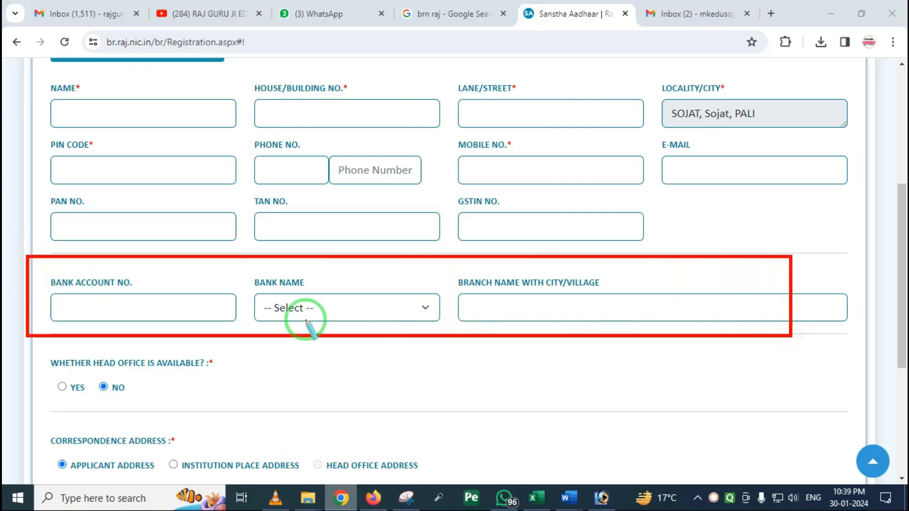
pyautogui.rightClick(208, 314)
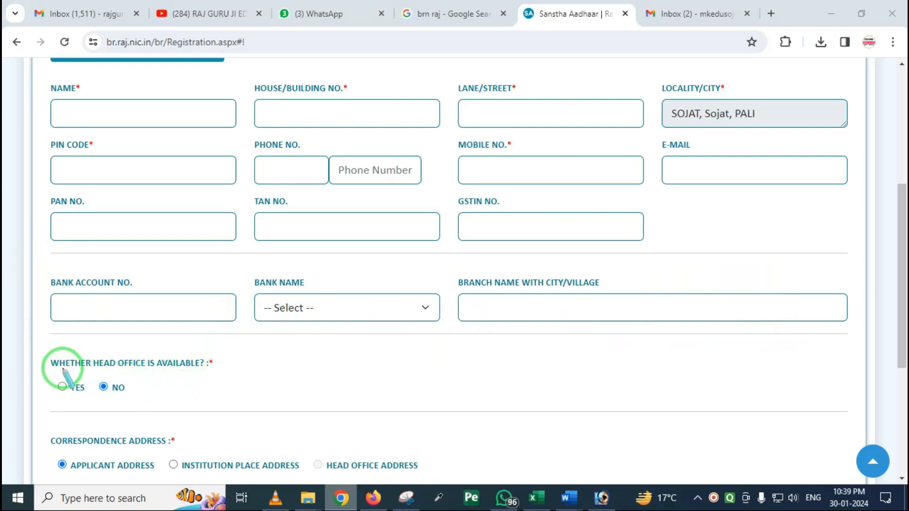
pyautogui.moveTo(41, 342)
pyautogui.mouseDown()
pyautogui.moveTo(101, 397)
pyautogui.moveTo(264, 404)
pyautogui.mouseUp()
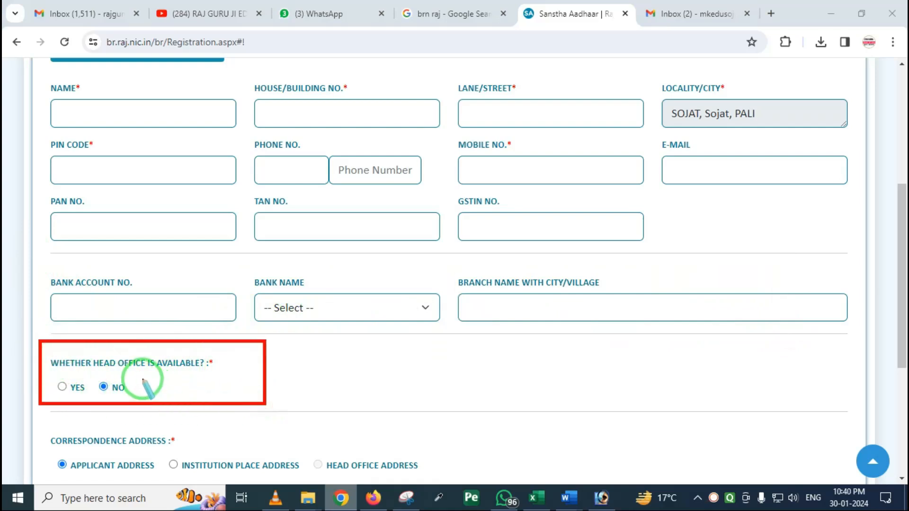
pyautogui.moveTo(46, 374); pyautogui.dragTo(142, 406)
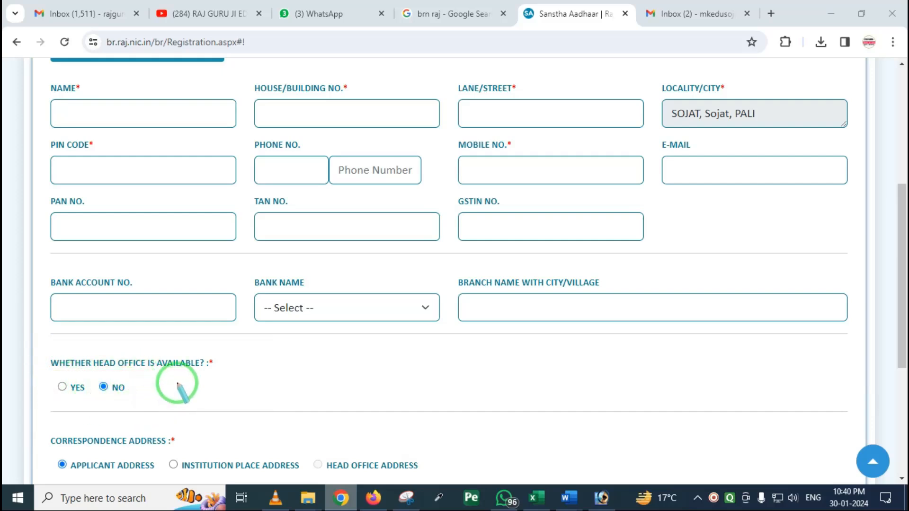
pyautogui.scroll(-3, 120, 366)
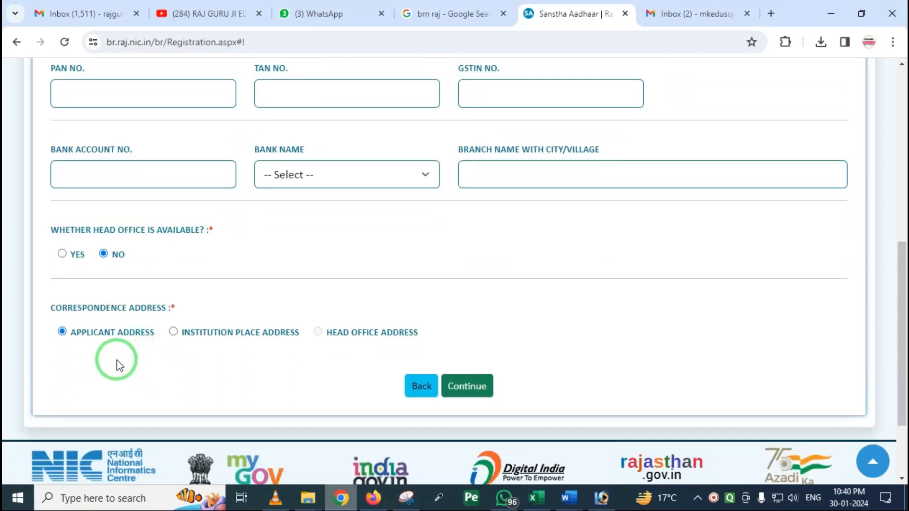
# - Choose the institution place address as the correspondence address and continue to the institutional details section
pyautogui.moveTo(38, 275)
pyautogui.mouseDown()
pyautogui.moveTo(162, 357)
pyautogui.moveTo(286, 366)
pyautogui.mouseUp()
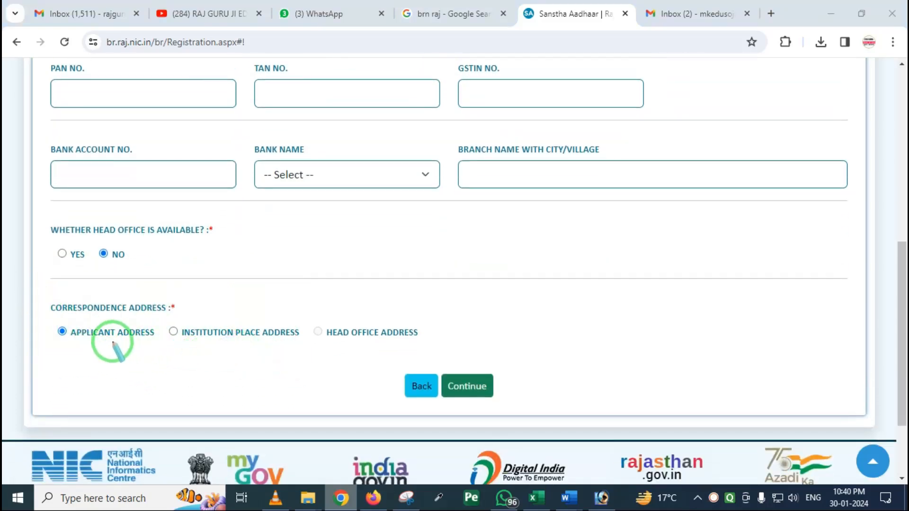
pyautogui.moveTo(51, 314)
pyautogui.mouseDown()
pyautogui.moveTo(90, 351)
pyautogui.moveTo(163, 349)
pyautogui.mouseUp()
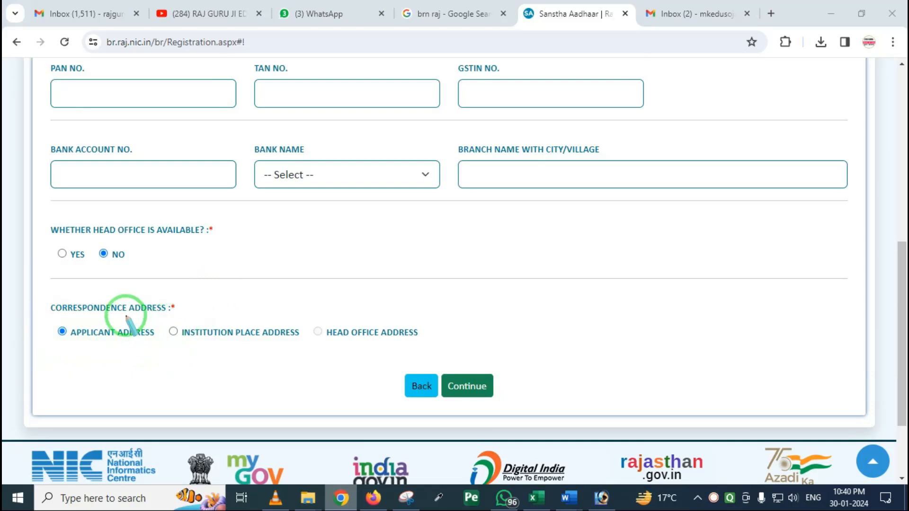
pyautogui.moveTo(47, 309)
pyautogui.mouseDown()
pyautogui.moveTo(73, 346)
pyautogui.moveTo(161, 354)
pyautogui.mouseUp()
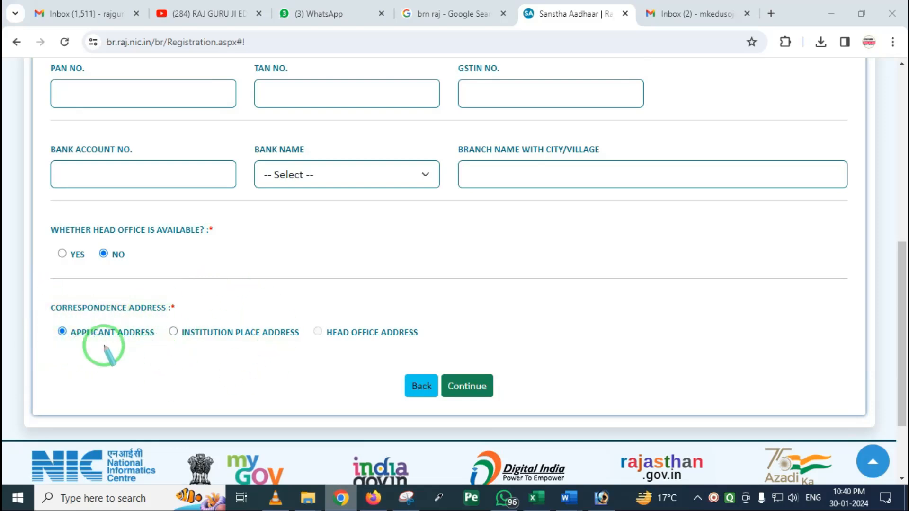
pyautogui.moveTo(157, 306)
pyautogui.mouseDown()
pyautogui.moveTo(239, 362)
pyautogui.moveTo(294, 355)
pyautogui.mouseUp()
pyautogui.moveTo(290, 304)
pyautogui.mouseDown()
pyautogui.moveTo(312, 323)
pyautogui.moveTo(418, 366)
pyautogui.mouseUp()
pyautogui.press('Escape')
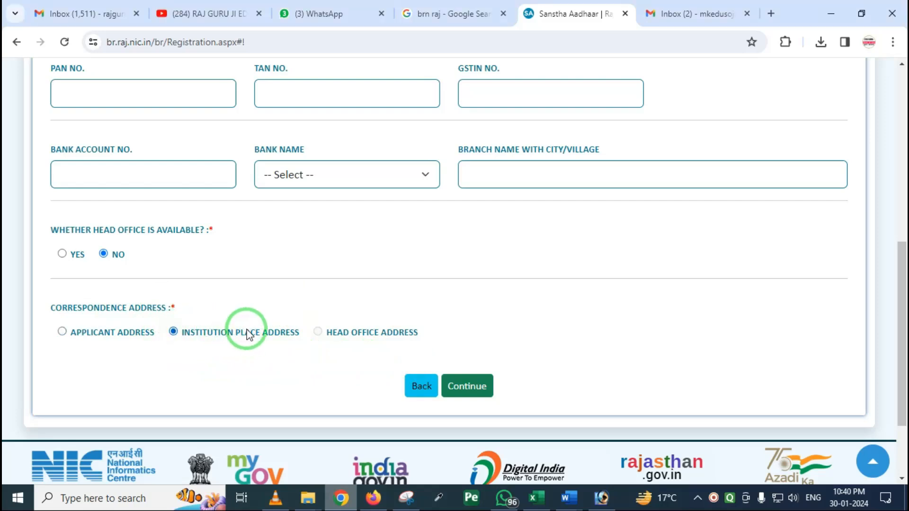
pyautogui.click(473, 393)
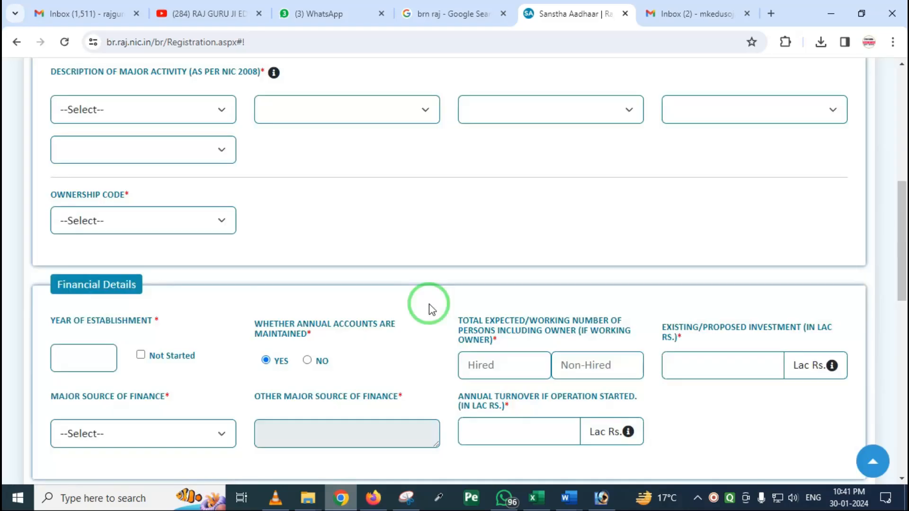
# - Review the type of establishment options and set the nature of operation of the establishment to Perennial (Permanent)
pyautogui.scroll(5, 307, 266)
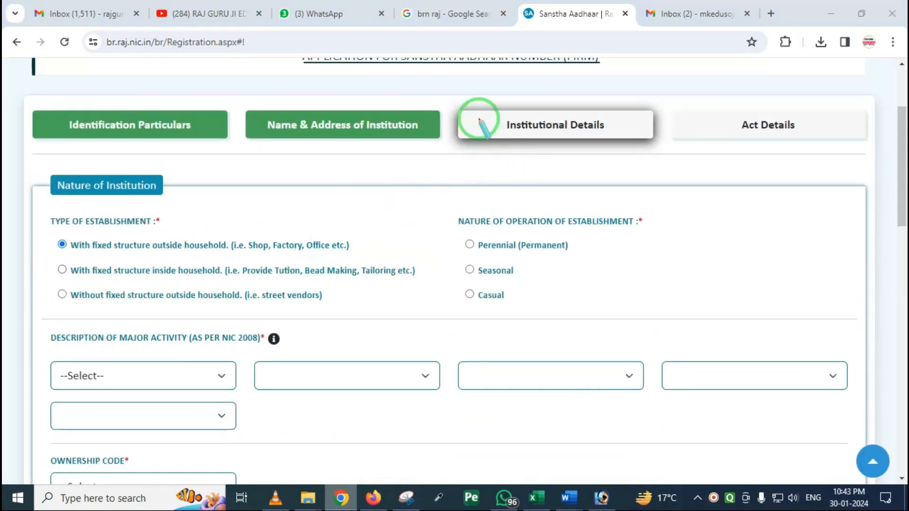
pyautogui.moveTo(471, 108); pyautogui.dragTo(632, 144)
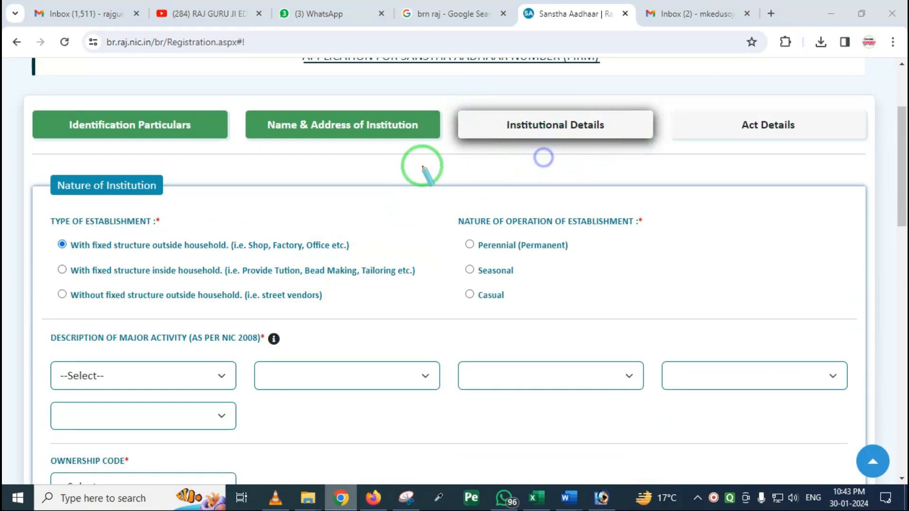
pyautogui.moveTo(38, 169)
pyautogui.mouseDown()
pyautogui.moveTo(79, 201)
pyautogui.moveTo(177, 207)
pyautogui.mouseUp()
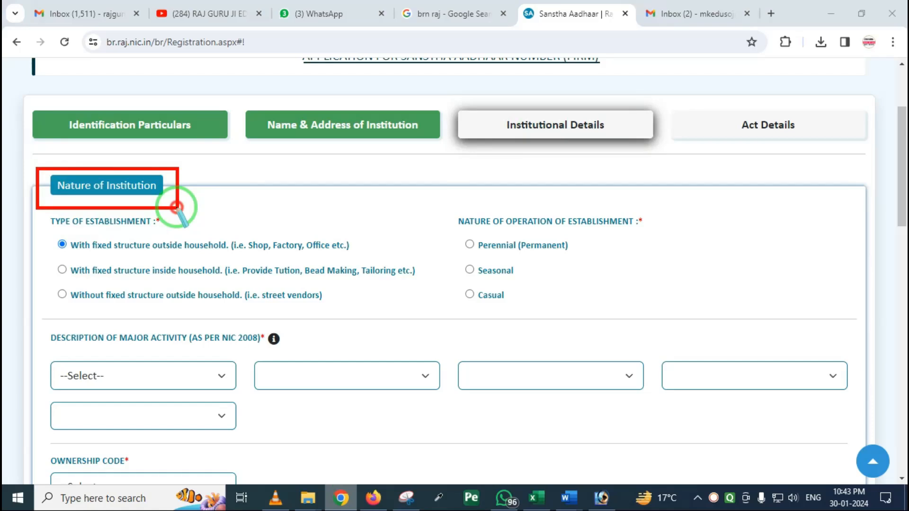
pyautogui.moveTo(41, 203); pyautogui.dragTo(165, 237)
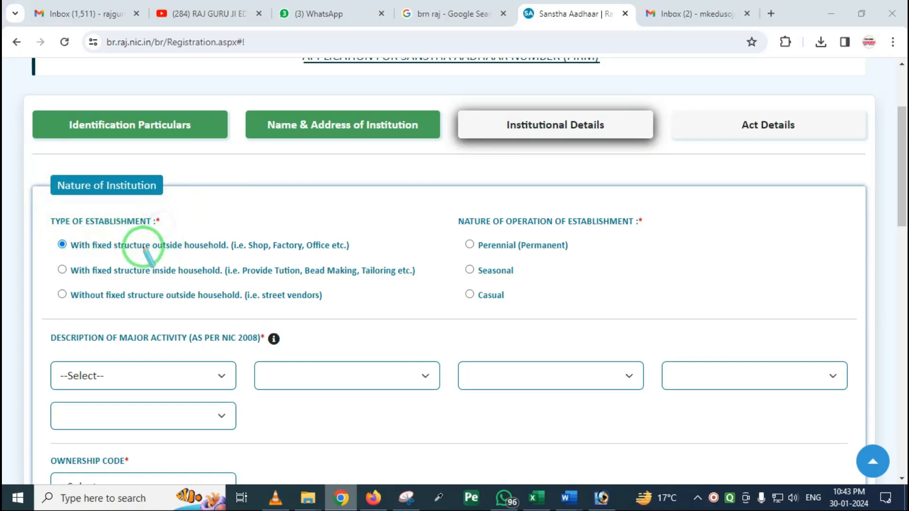
pyautogui.moveTo(75, 236)
pyautogui.mouseDown()
pyautogui.moveTo(218, 266)
pyautogui.moveTo(258, 260)
pyautogui.moveTo(314, 272)
pyautogui.mouseUp()
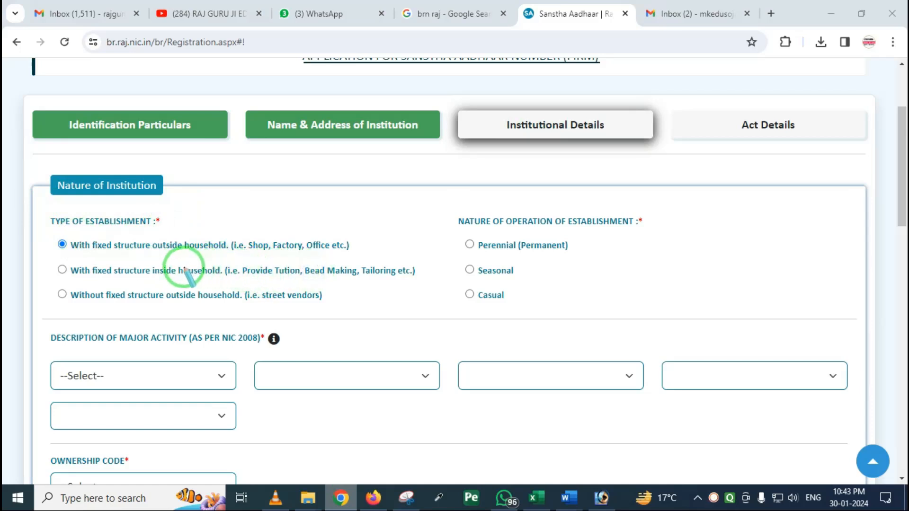
pyautogui.moveTo(55, 234)
pyautogui.mouseDown()
pyautogui.moveTo(108, 256)
pyautogui.moveTo(152, 259)
pyautogui.mouseUp()
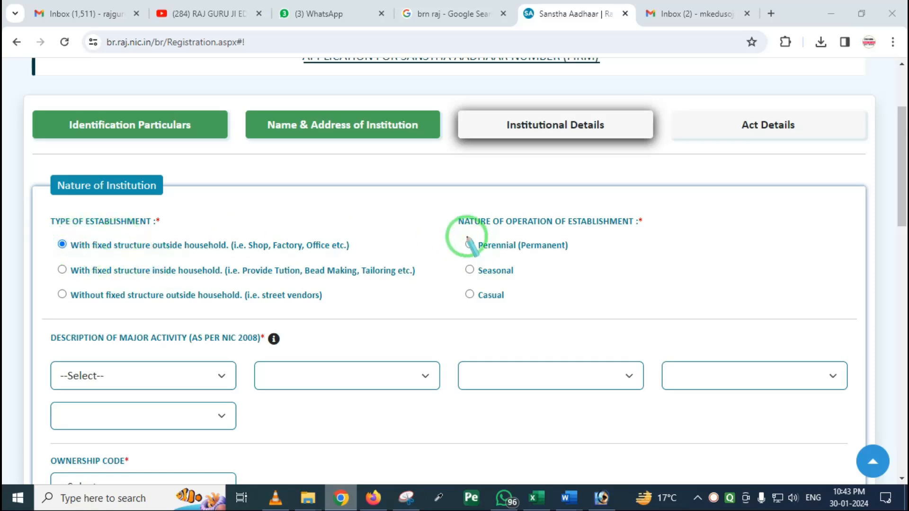
pyautogui.moveTo(433, 203); pyautogui.dragTo(606, 259)
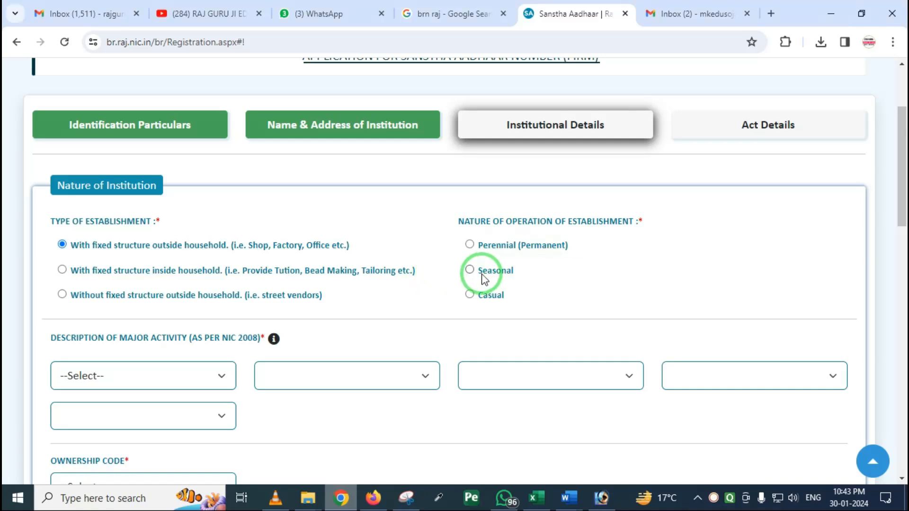
pyautogui.click(469, 246)
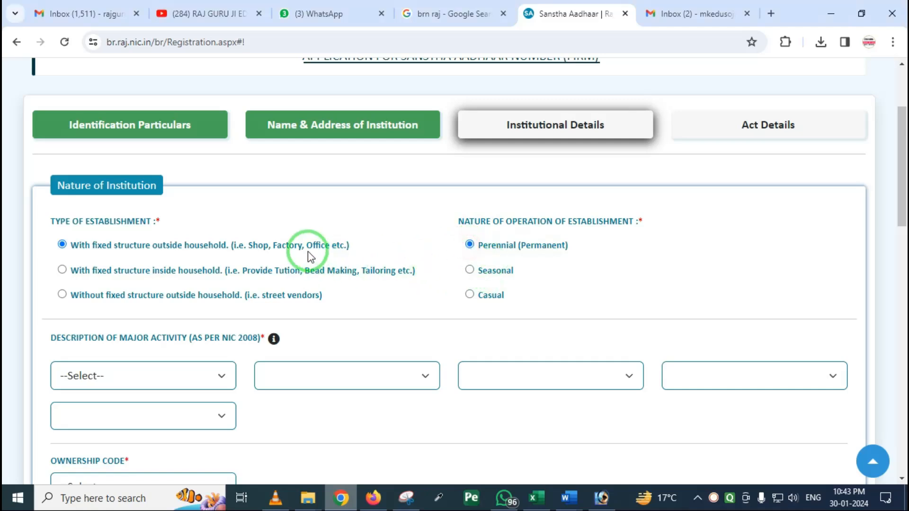
# - Set the first two levels of the major activity description to Education
pyautogui.scroll(-1, 212, 255)
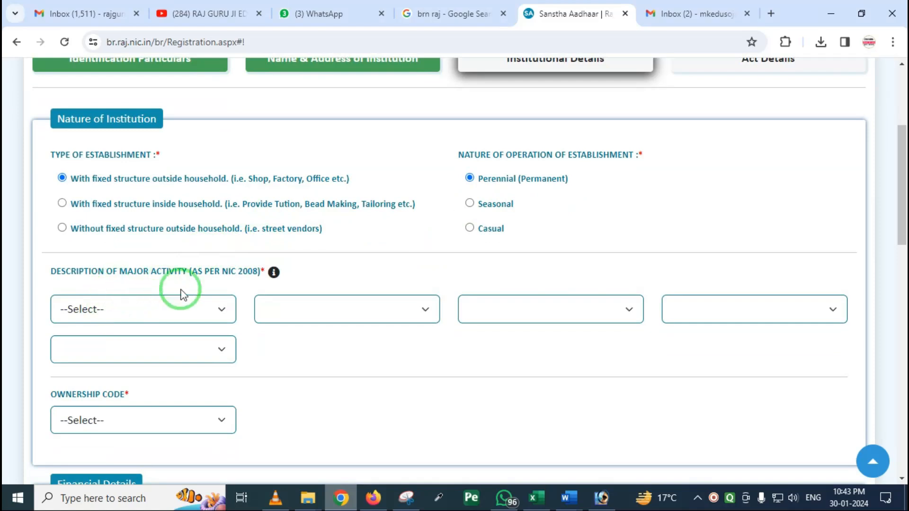
pyautogui.click(152, 315)
pyautogui.scroll(-1, 170, 284)
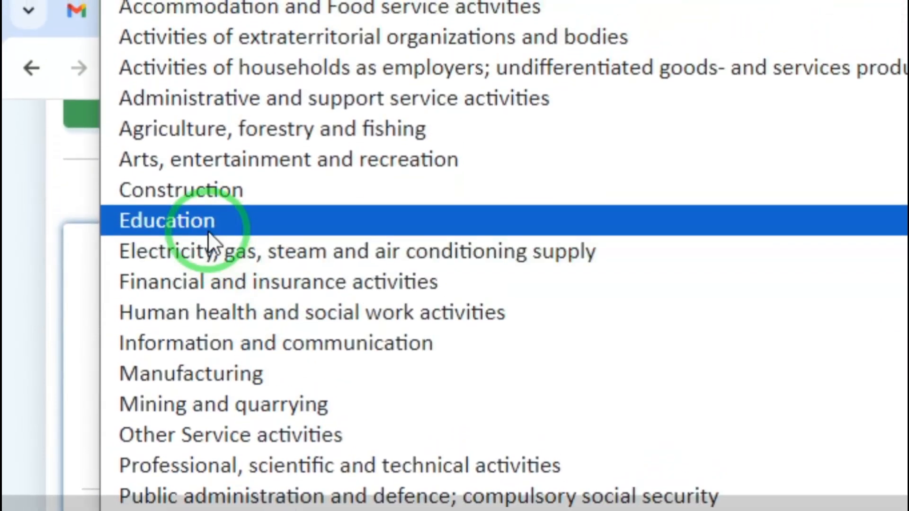
pyautogui.click(209, 246)
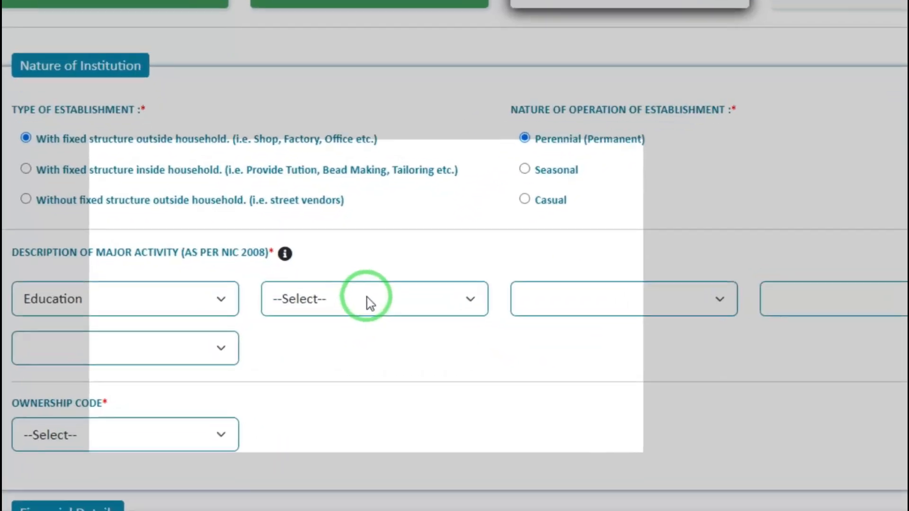
pyautogui.click(342, 313)
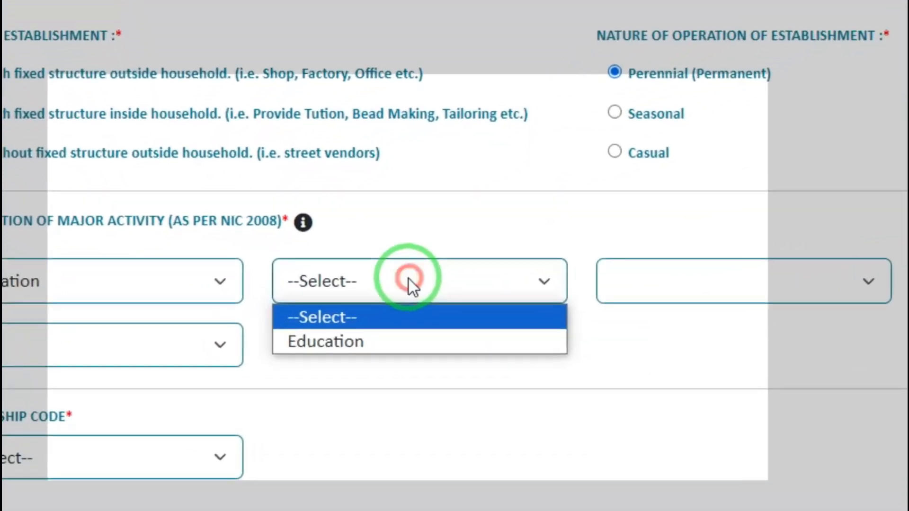
pyautogui.click(429, 293)
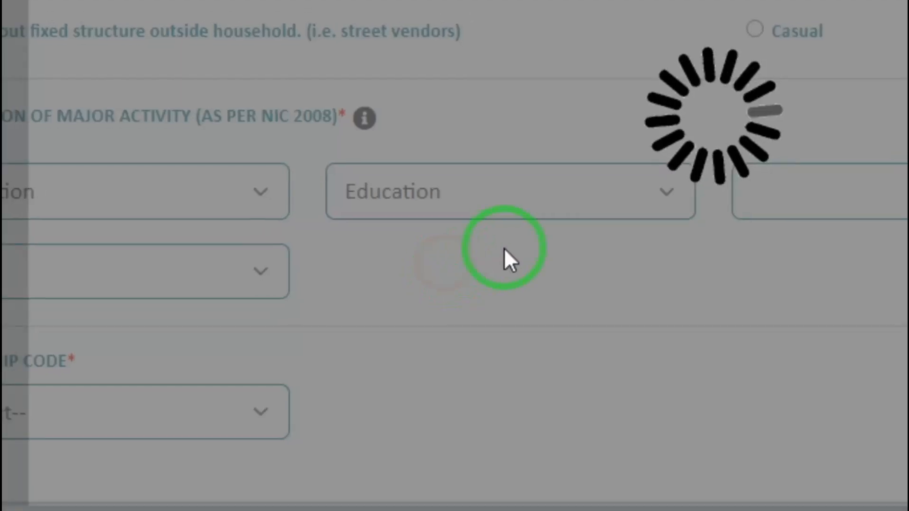
# - Set the third and fourth levels of the major activity description to Higher education
pyautogui.click(587, 247)
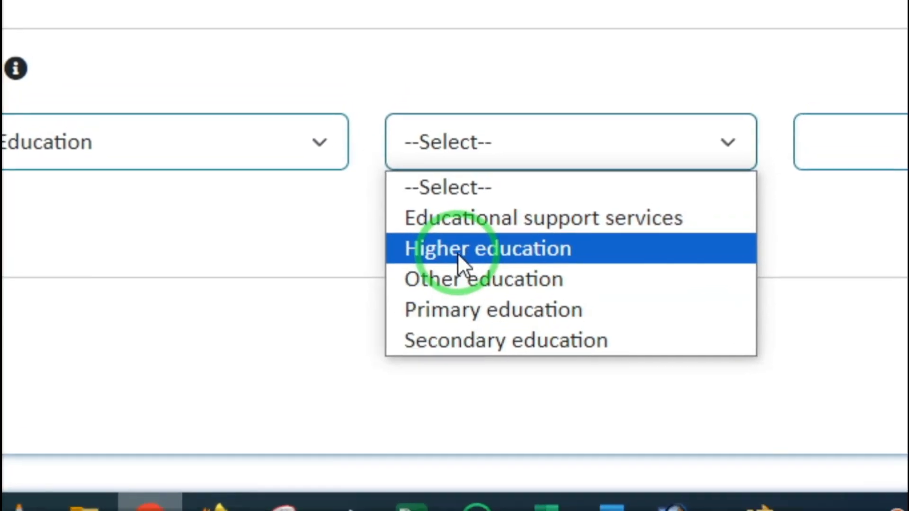
pyautogui.click(456, 255)
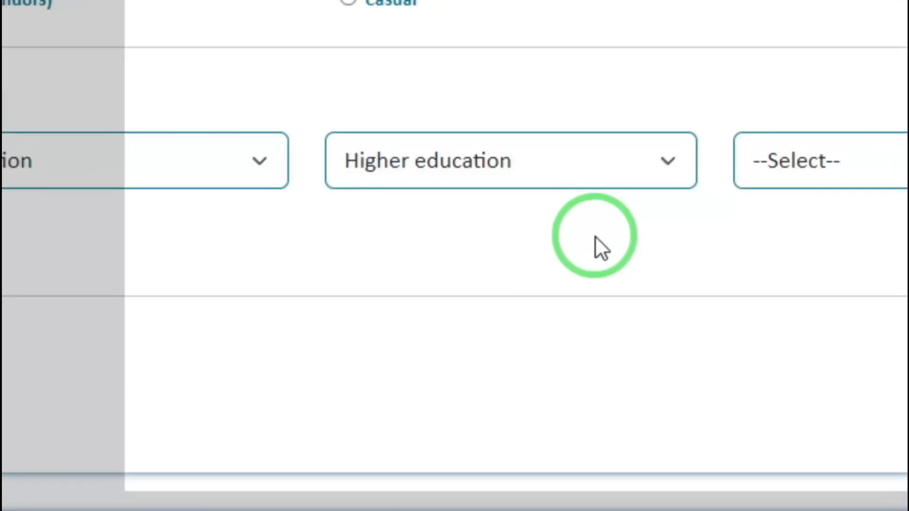
pyautogui.click(544, 233)
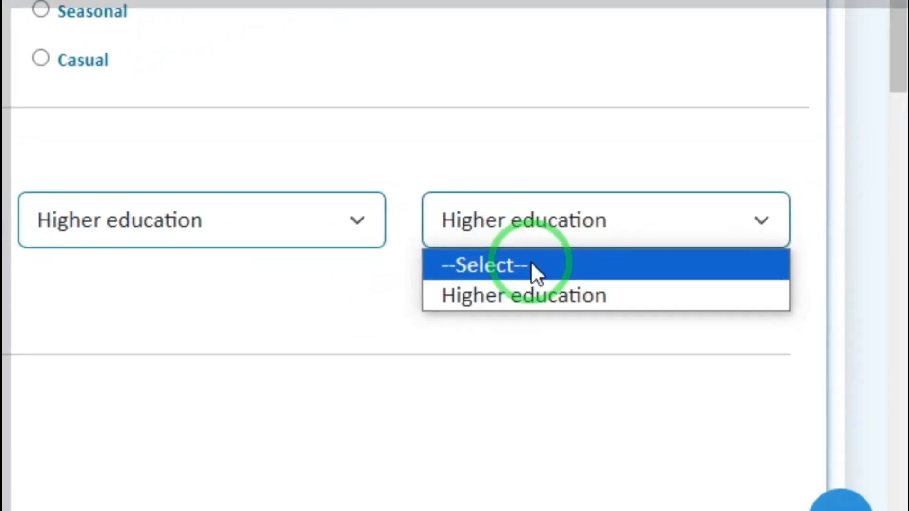
pyautogui.click(589, 296)
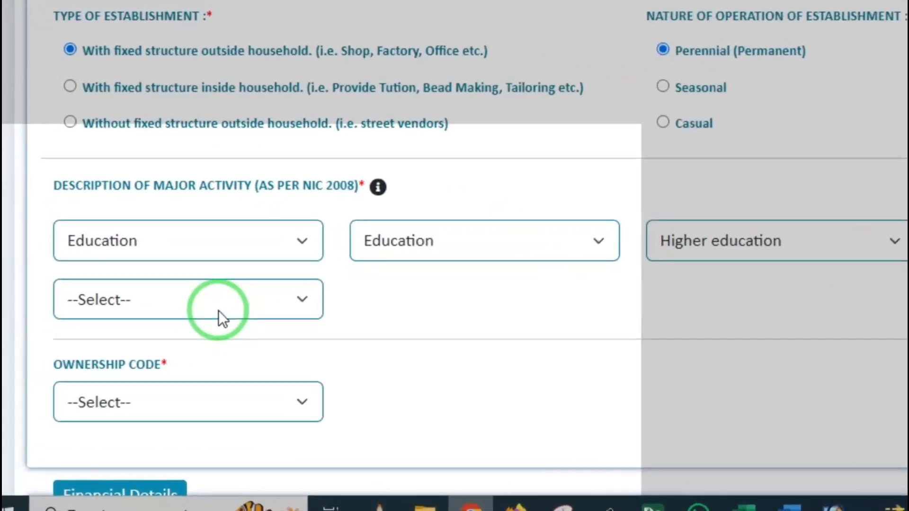
# - Set the last major activity level to higher education in science, commerce, humanity and fine arts leading to a university degree or equivalent
pyautogui.click(97, 348)
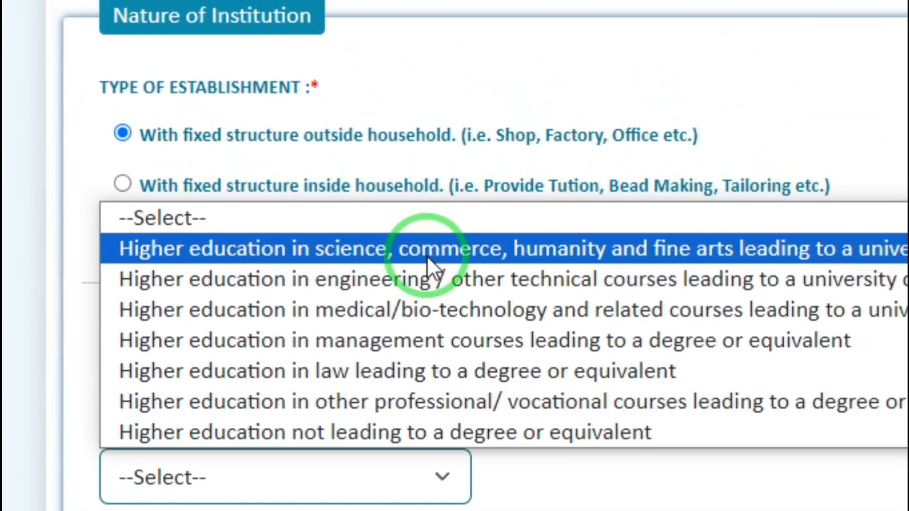
pyautogui.click(427, 255)
pyautogui.click(454, 258)
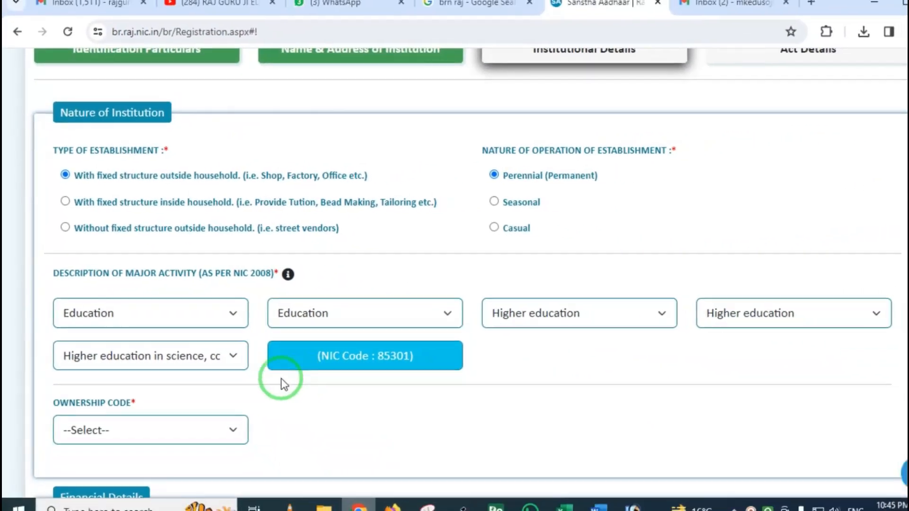
pyautogui.click(208, 348)
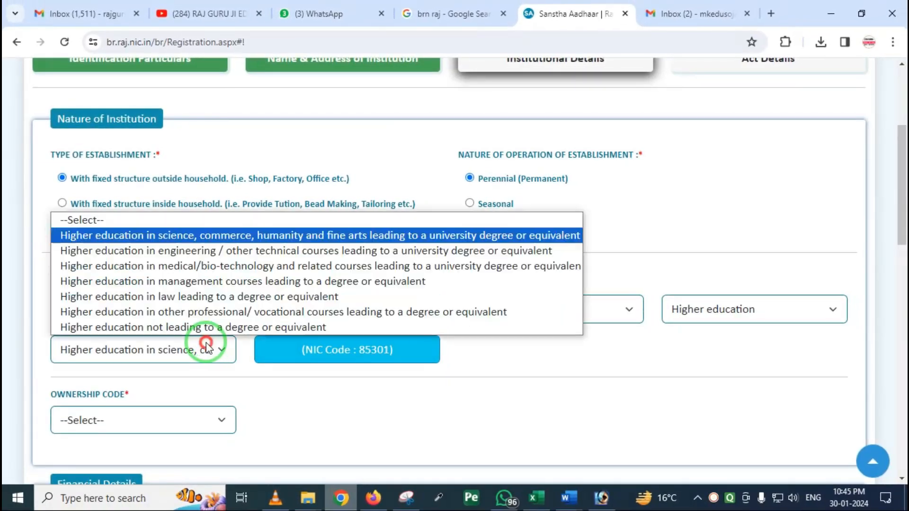
pyautogui.click(246, 395)
# - Set the ownership code of the institution to Others
pyautogui.scroll(-1, 225, 378)
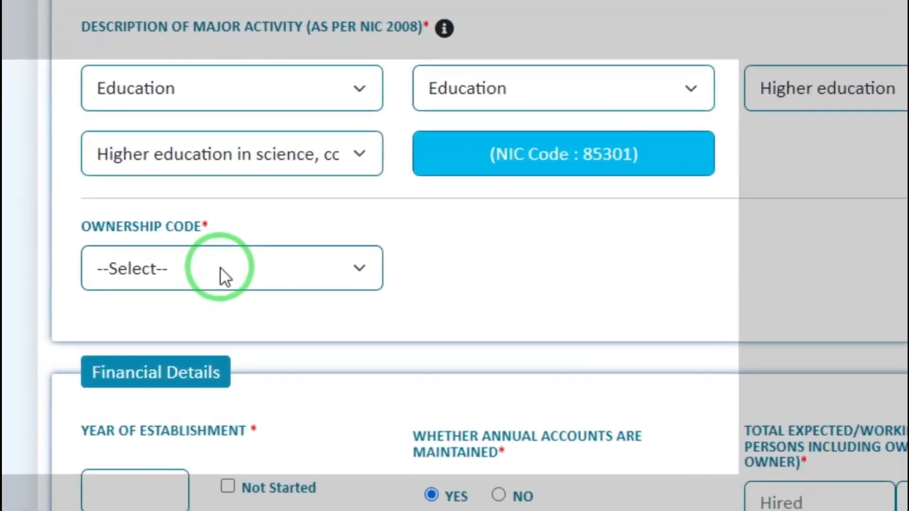
pyautogui.click(150, 286)
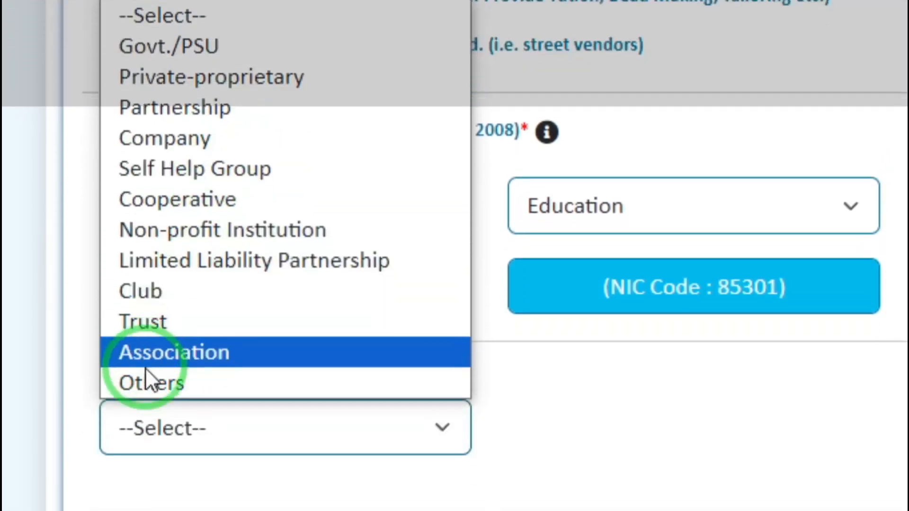
pyautogui.click(147, 482)
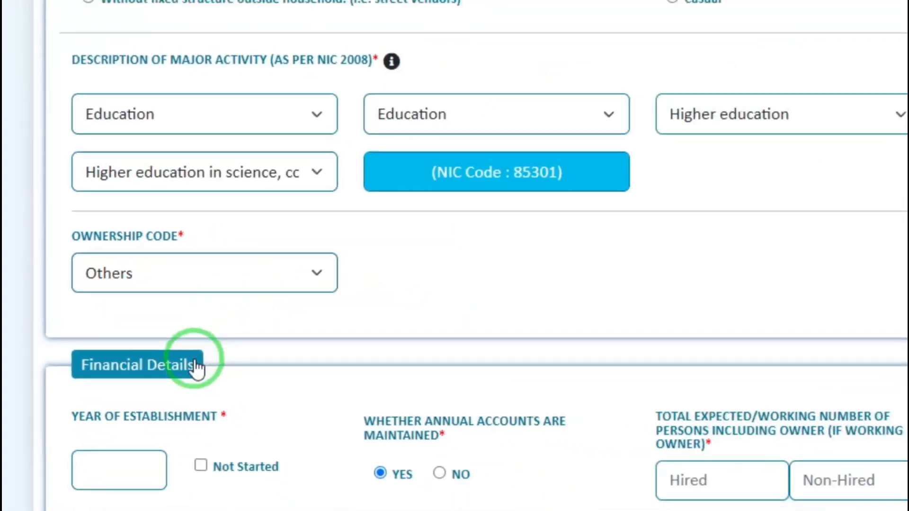
# - Mark the institution as Not Started for the year of establishment in the financial details
pyautogui.scroll(-2, 122, 303)
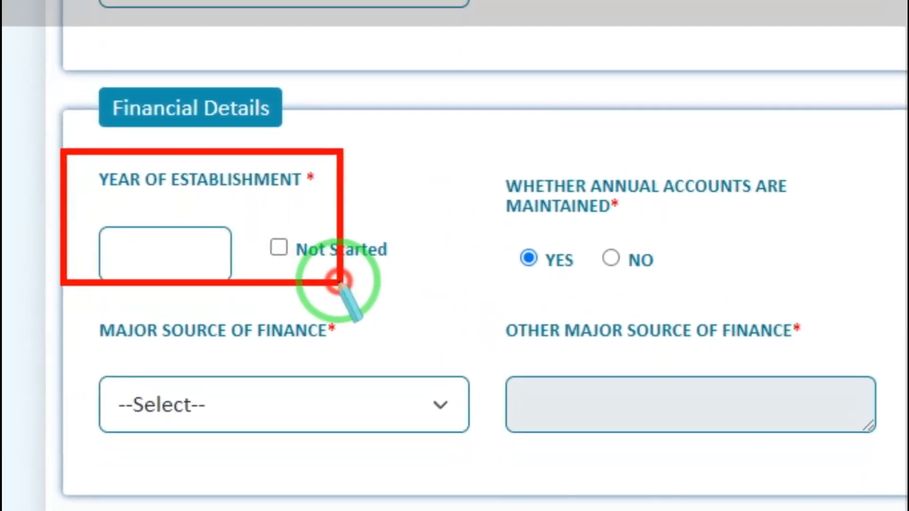
pyautogui.rightClick(209, 244)
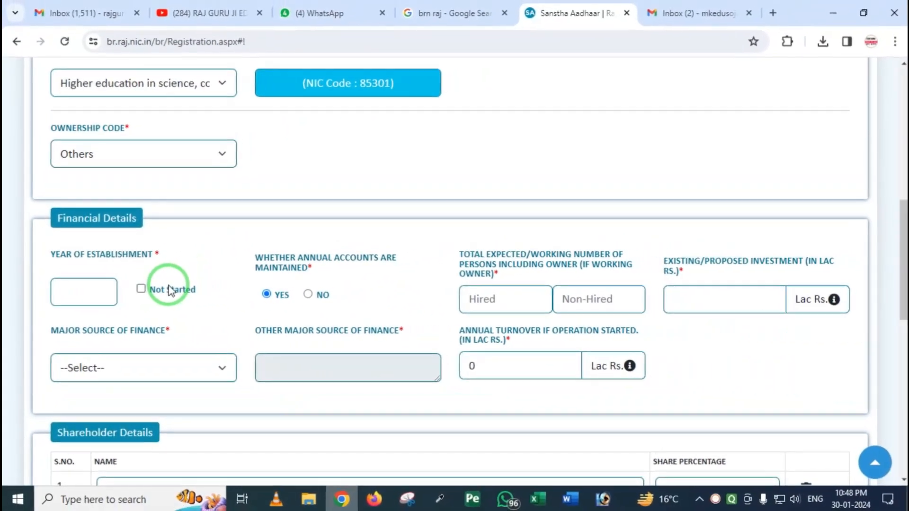
pyautogui.click(144, 290)
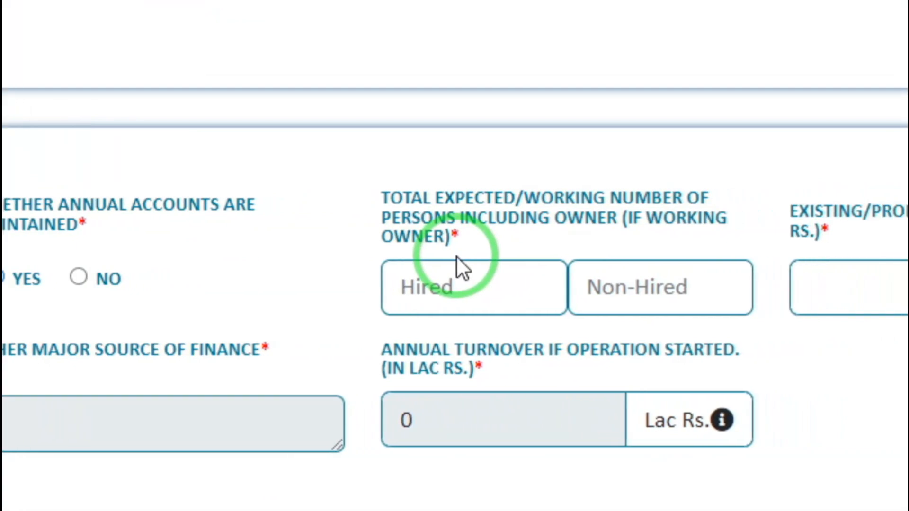
# - Fill in the financial details with 7 hired persons, an investment of 1 lac rupees and Others as the major source of finance
pyautogui.click(440, 281)
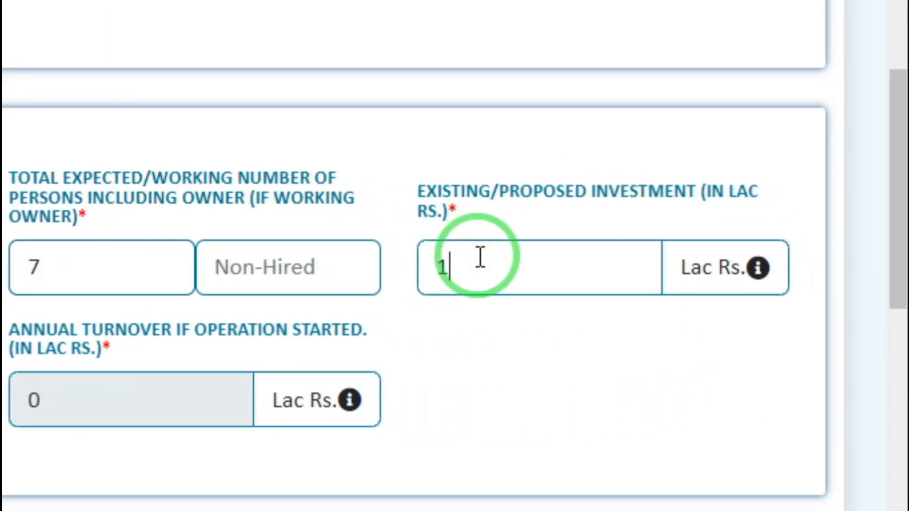
pyautogui.click(515, 308)
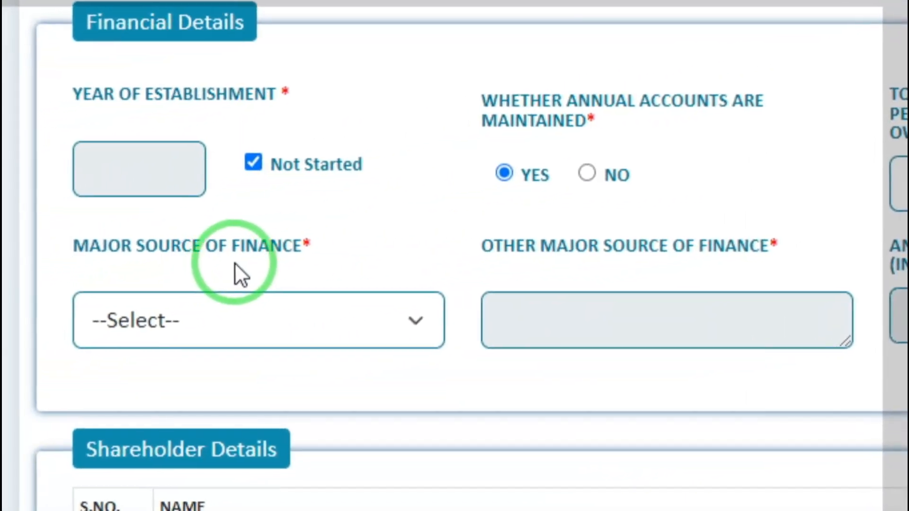
pyautogui.click(276, 318)
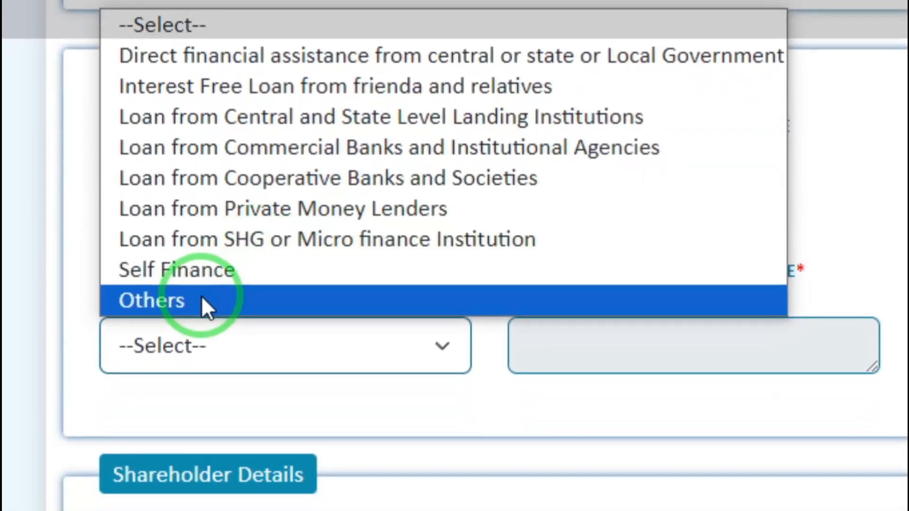
pyautogui.click(201, 379)
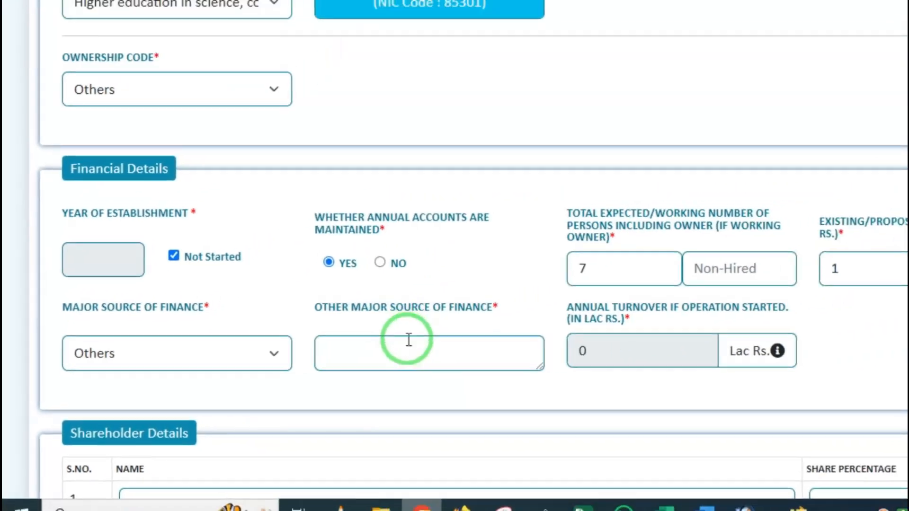
# - Enter Gift as the other major source of finance in the financial details
pyautogui.click(409, 340)
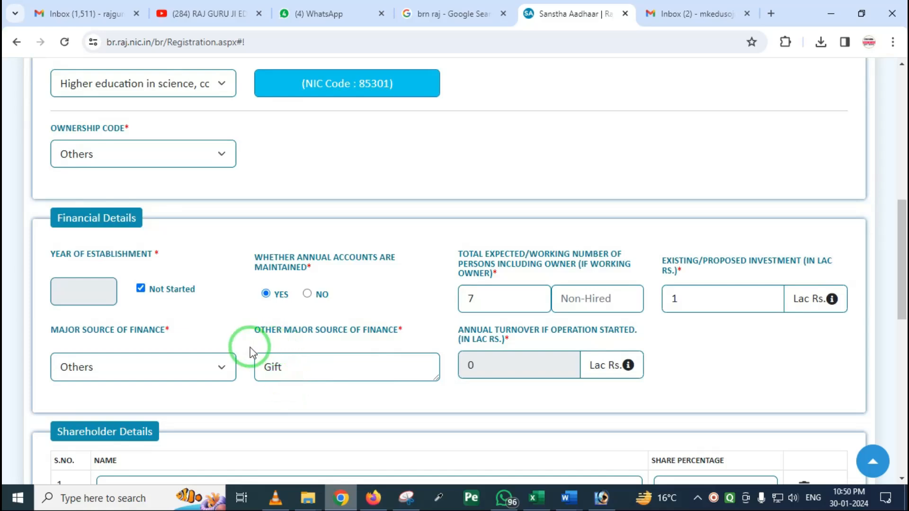
pyautogui.scroll(-4, 183, 321)
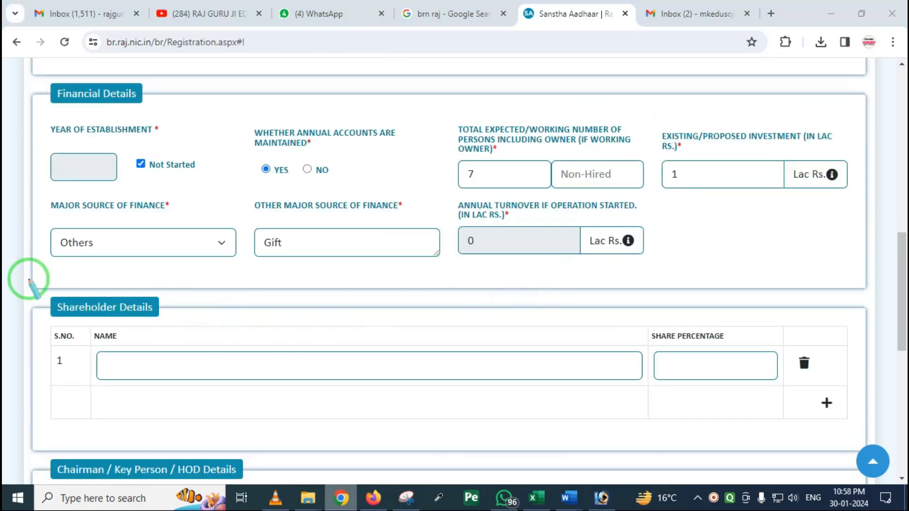
pyautogui.moveTo(29, 280)
pyautogui.mouseDown()
pyautogui.moveTo(227, 408)
pyautogui.moveTo(300, 408)
pyautogui.mouseUp()
pyautogui.rightClick(275, 350)
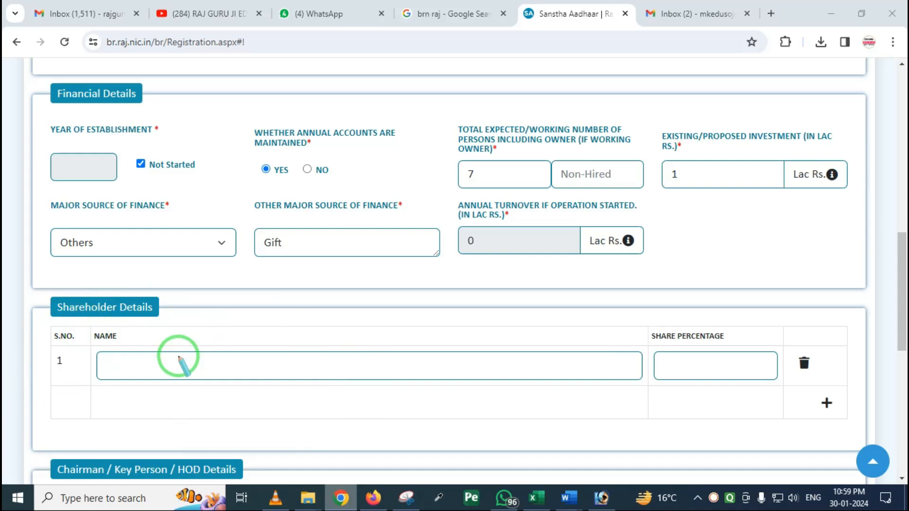
# - Fill in the chairman's personal and contact details with designation PRESIDENT, gender male and working since 01-01-2024, and continue to the act details
pyautogui.scroll(-4, 269, 280)
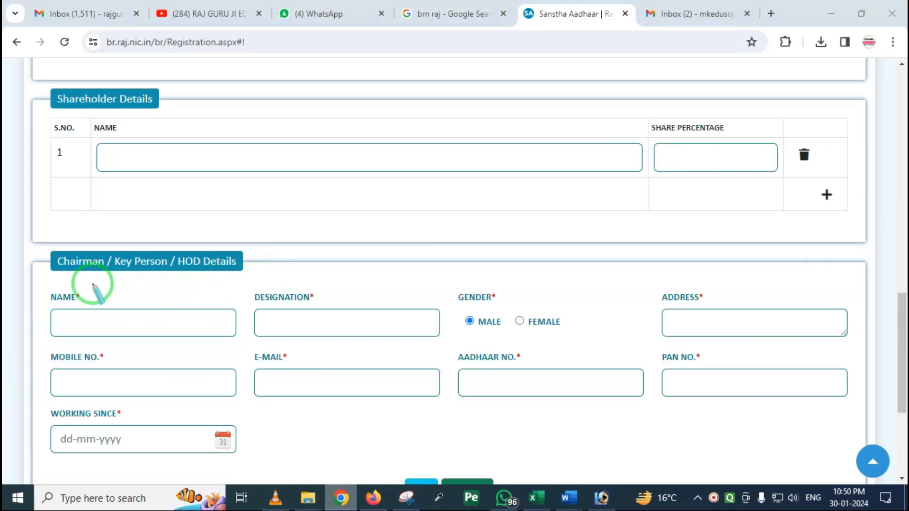
pyautogui.moveTo(37, 240)
pyautogui.mouseDown()
pyautogui.moveTo(179, 294)
pyautogui.moveTo(305, 291)
pyautogui.mouseUp()
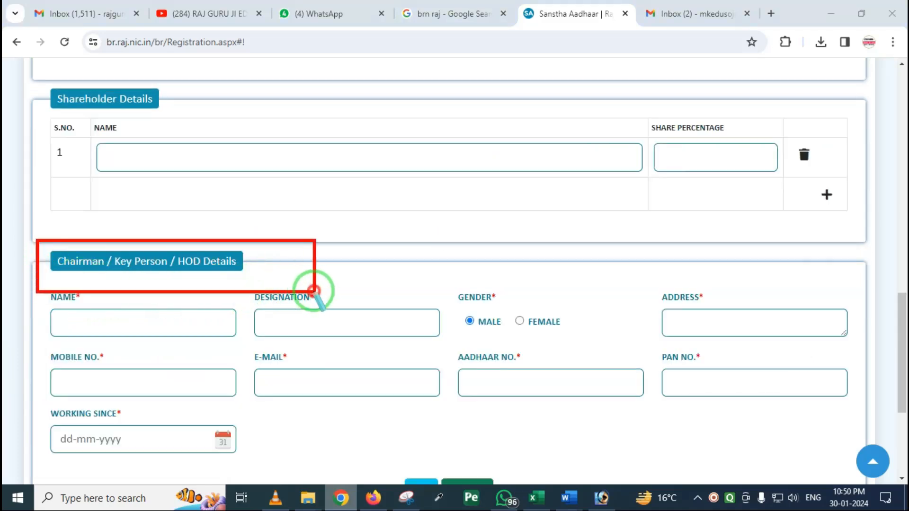
pyautogui.rightClick(293, 291)
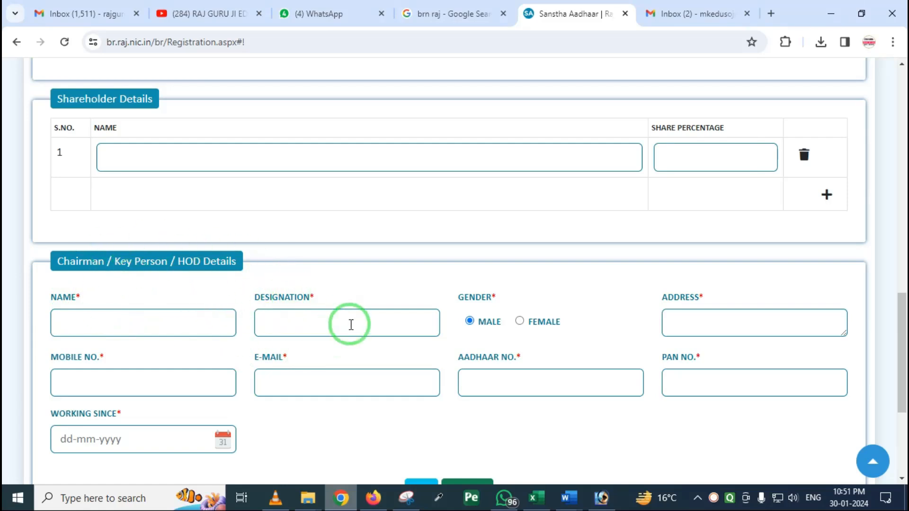
pyautogui.scroll(-2, 171, 310)
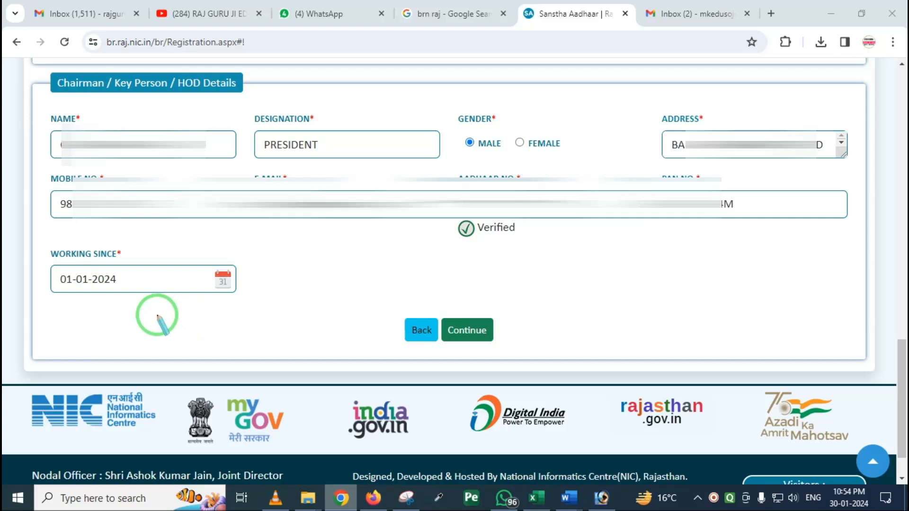
pyautogui.moveTo(41, 238)
pyautogui.mouseDown()
pyautogui.moveTo(71, 289)
pyautogui.moveTo(212, 305)
pyautogui.mouseUp()
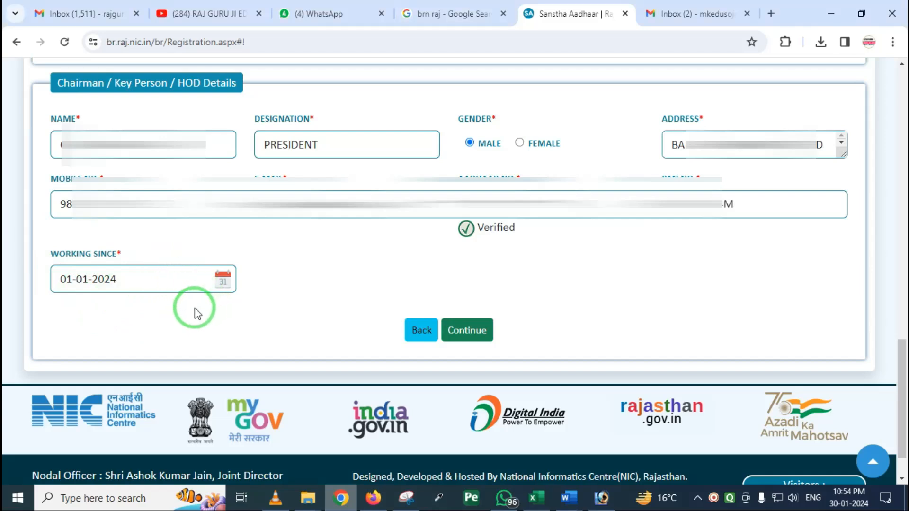
pyautogui.click(470, 330)
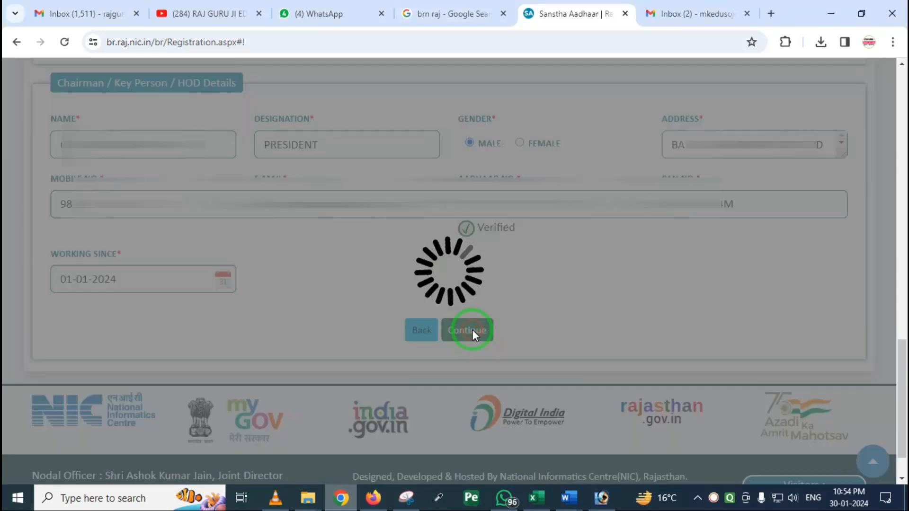
# - Choose Societies Registration Act as the act name in the first row of the registration acts
pyautogui.scroll(6, 410, 268)
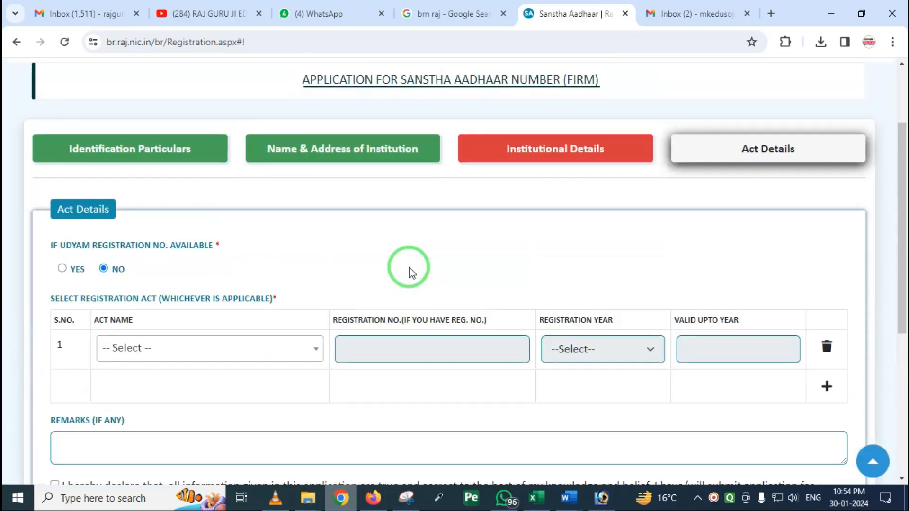
pyautogui.scroll(-1, 534, 296)
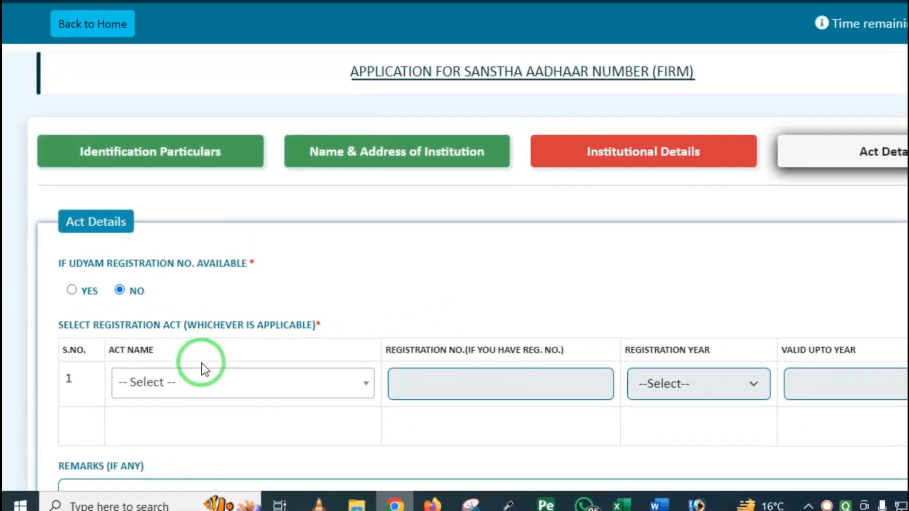
pyautogui.click(204, 369)
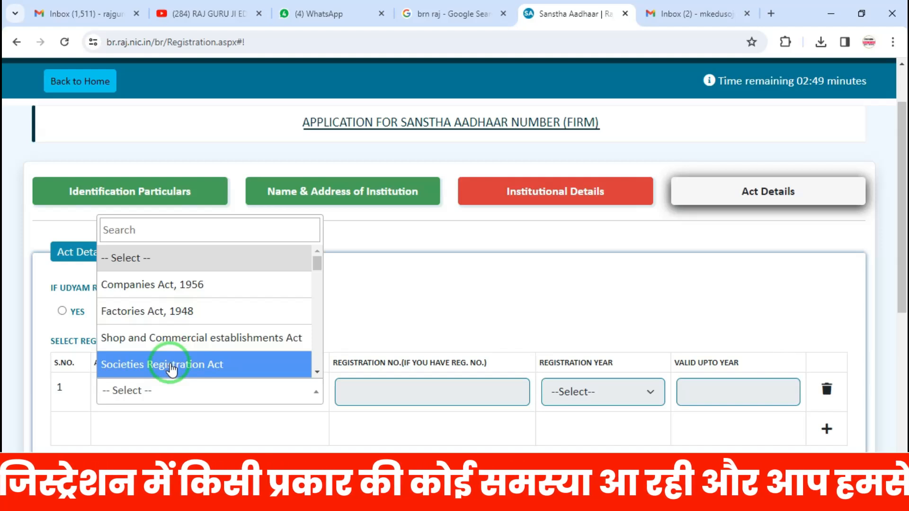
pyautogui.scroll(-5, 203, 337)
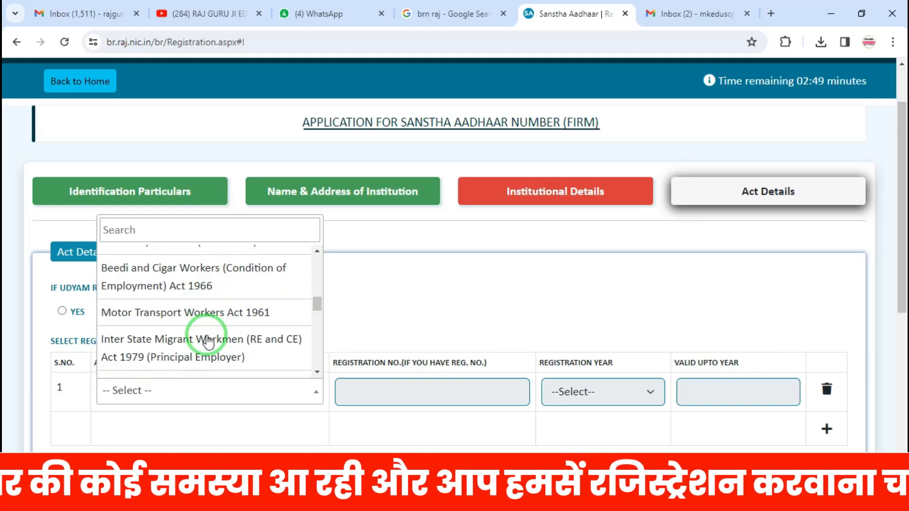
pyautogui.scroll(-10, 209, 340)
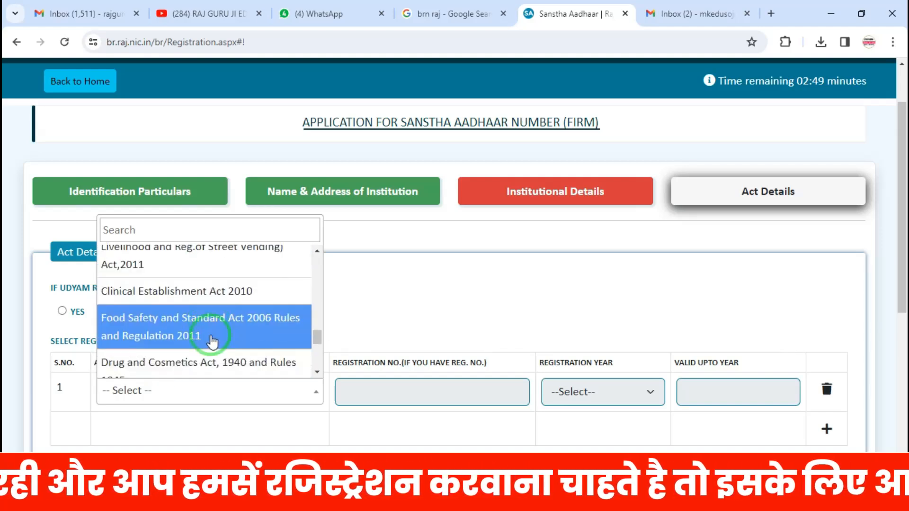
pyautogui.scroll(-3, 210, 340)
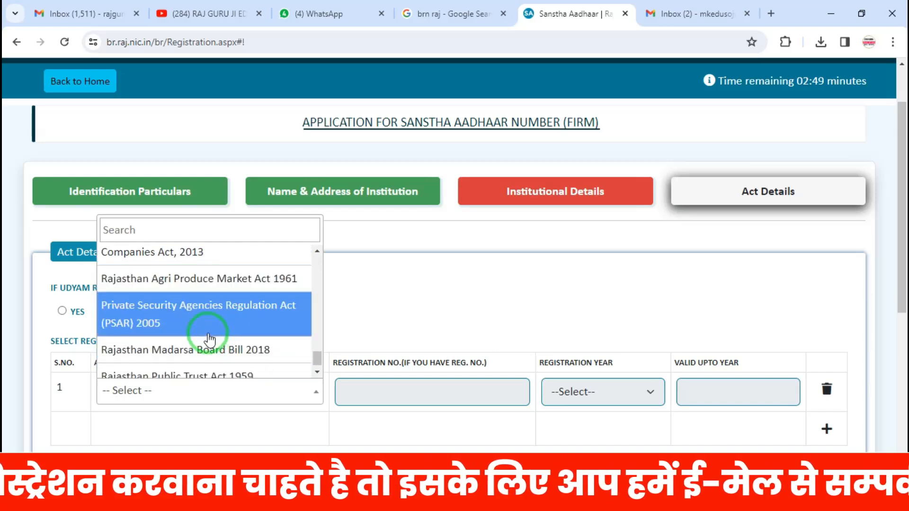
pyautogui.scroll(-1, 210, 340)
pyautogui.scroll(5, 209, 340)
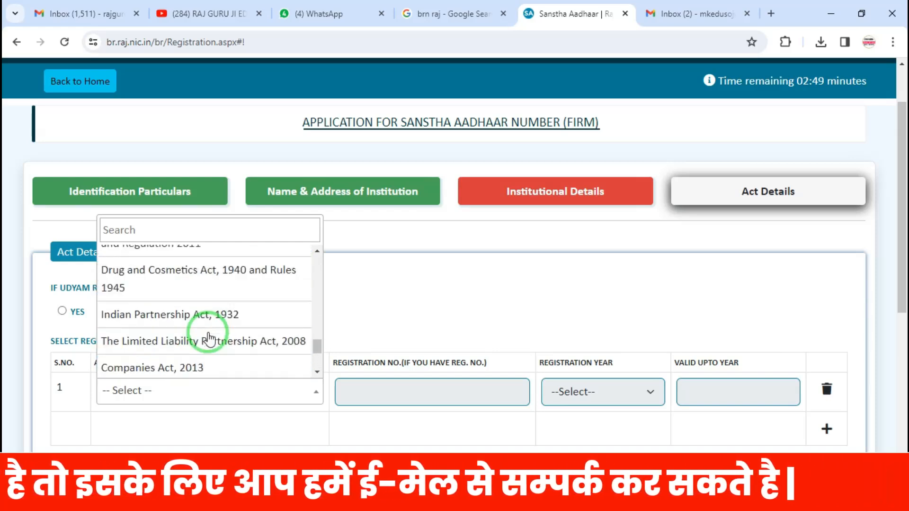
pyautogui.scroll(3, 210, 340)
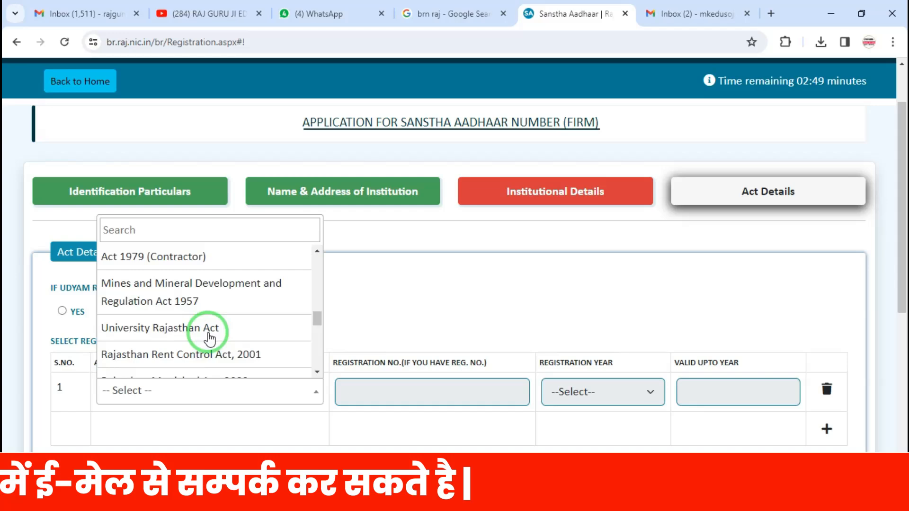
pyautogui.scroll(1, 210, 339)
pyautogui.scroll(10, 210, 340)
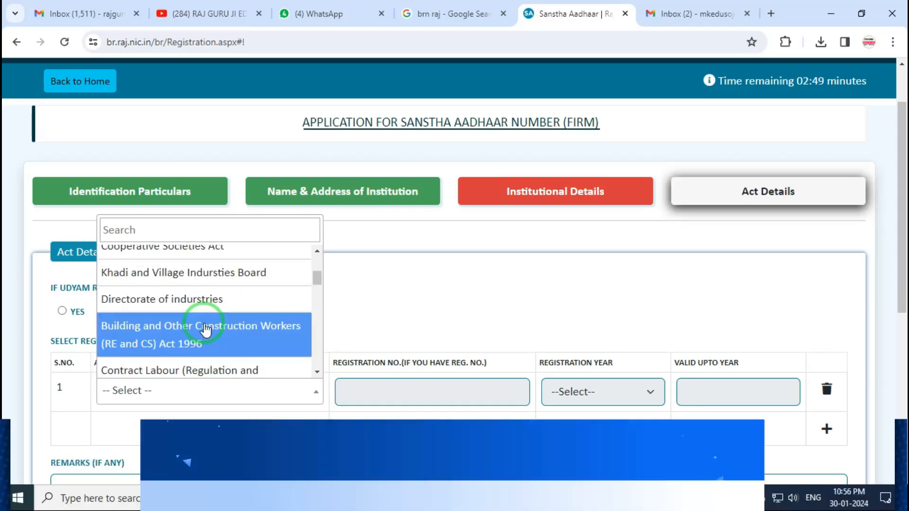
pyautogui.scroll(5, 206, 330)
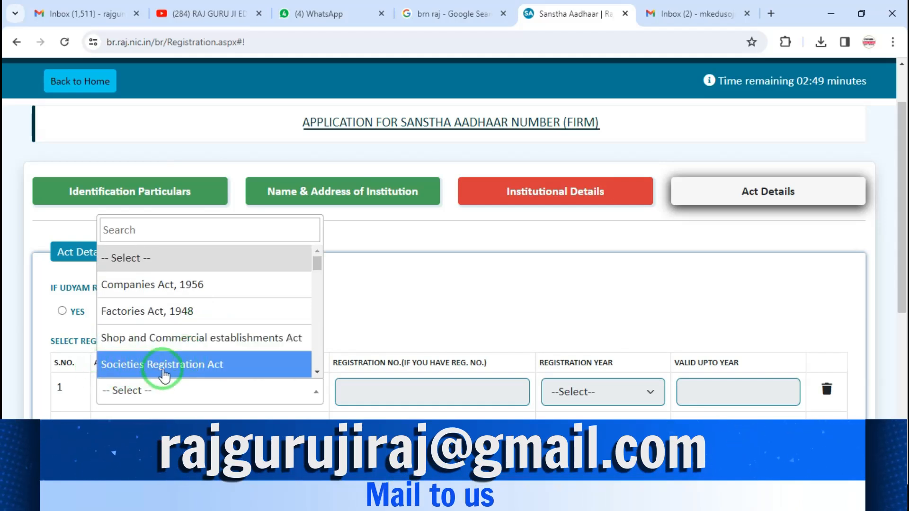
pyautogui.click(164, 374)
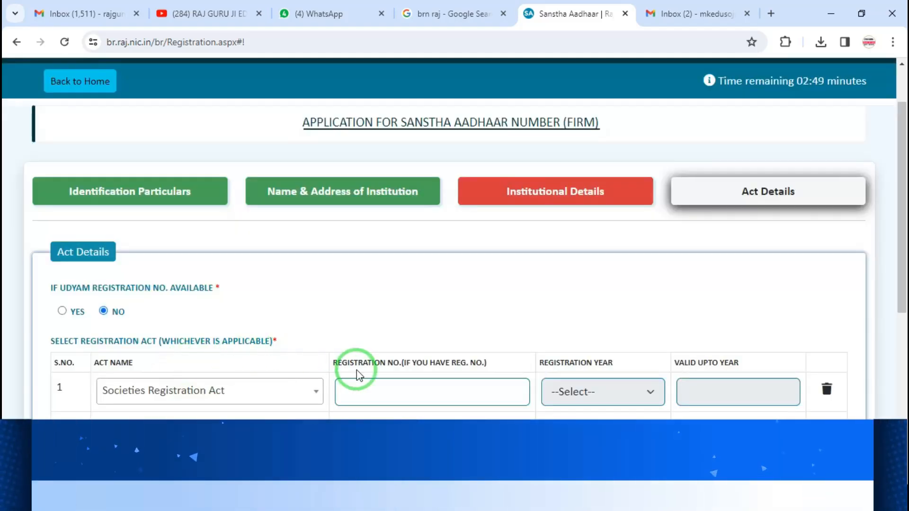
pyautogui.scroll(-1, 358, 376)
pyautogui.moveTo(442, 358); pyautogui.dragTo(520, 350)
pyautogui.rightClick(447, 335)
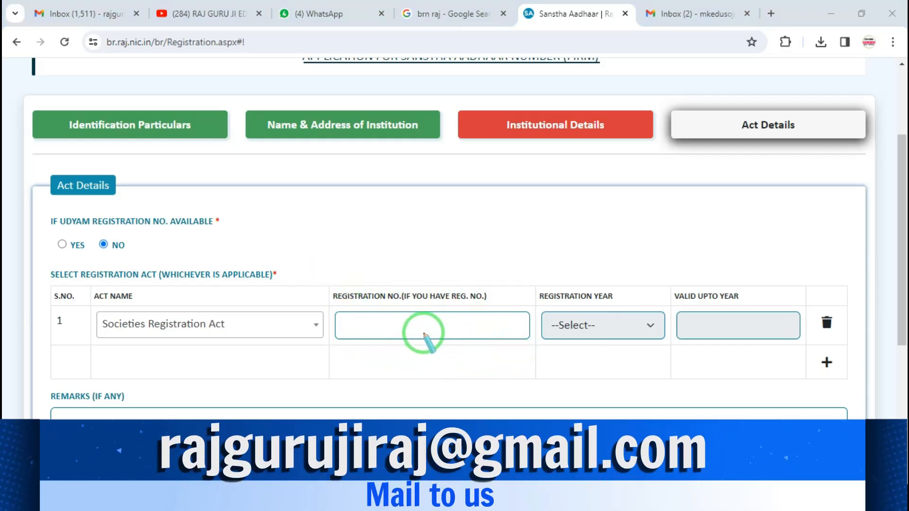
pyautogui.moveTo(325, 286)
pyautogui.mouseDown()
pyautogui.moveTo(420, 331)
pyautogui.moveTo(519, 338)
pyautogui.mouseUp()
pyautogui.rightClick(373, 325)
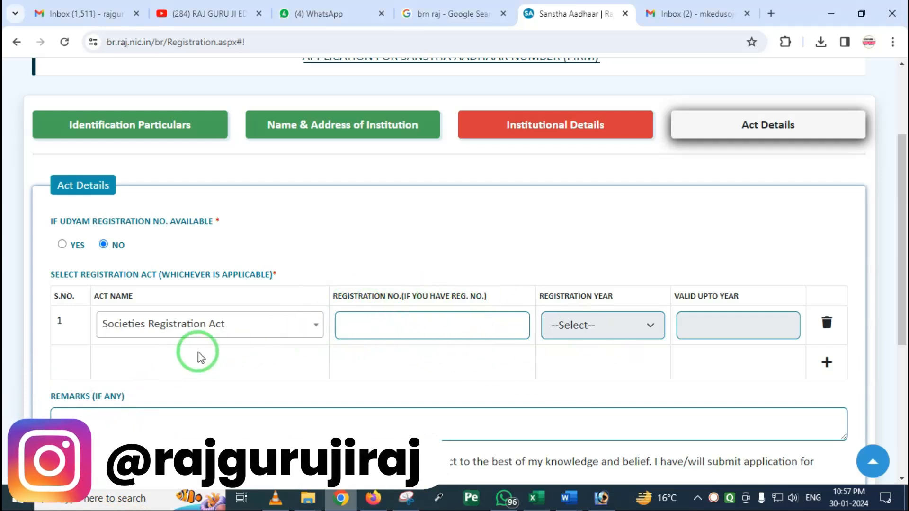
# - Accept the declaration that all information is true, enter the captcha code and submit the application for preview
pyautogui.scroll(-1, 198, 356)
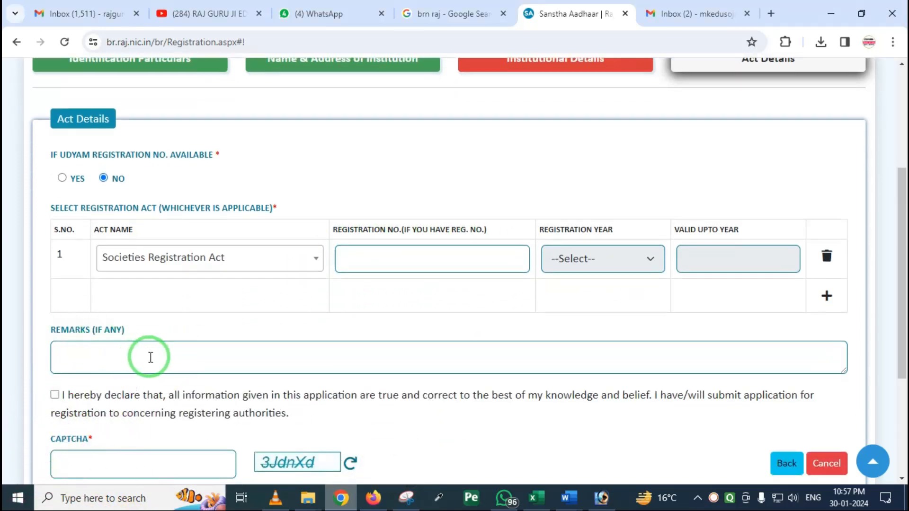
pyautogui.click(55, 397)
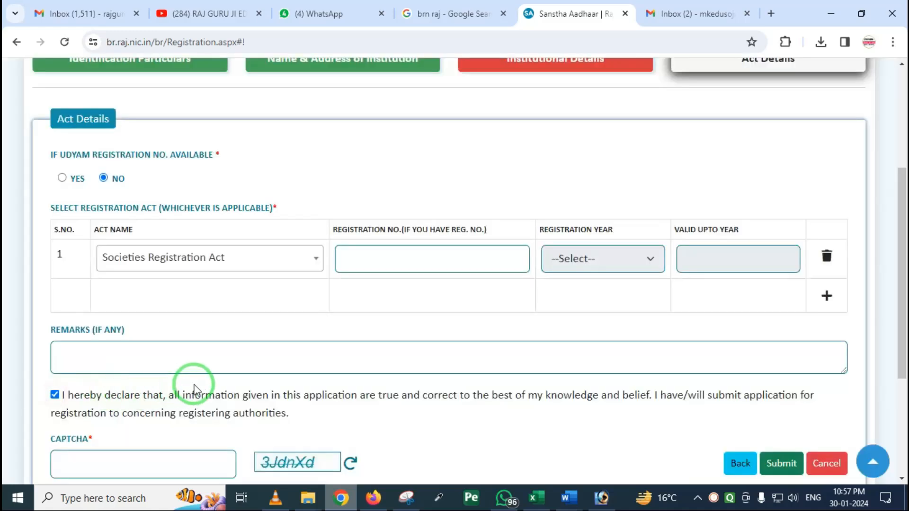
pyautogui.scroll(-1, 192, 382)
pyautogui.click(164, 400)
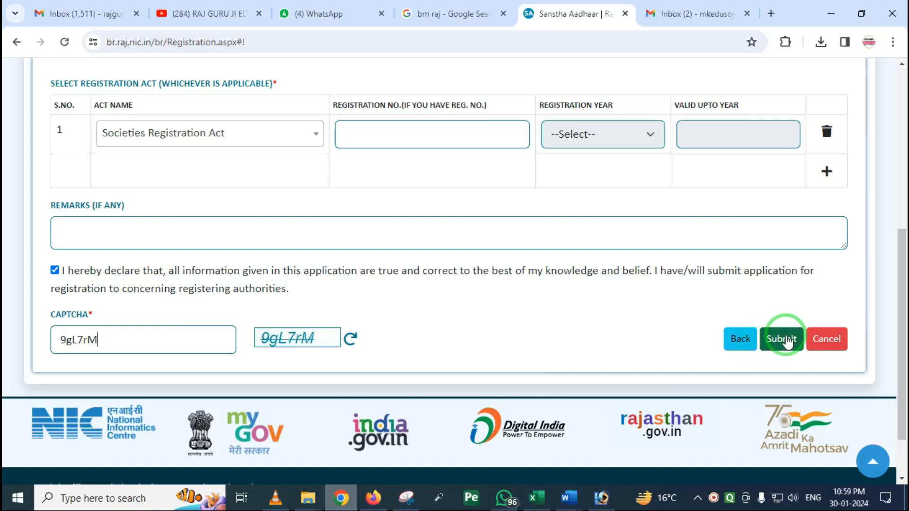
pyautogui.click(786, 340)
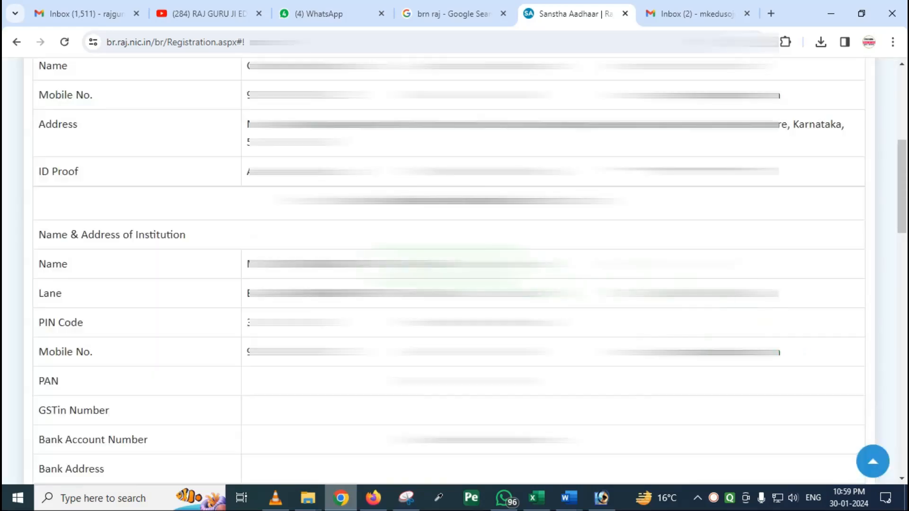
# - Review the applicant, institution, financial and act entries in the application preview and make the final submission
pyautogui.scroll(4, 449, 270)
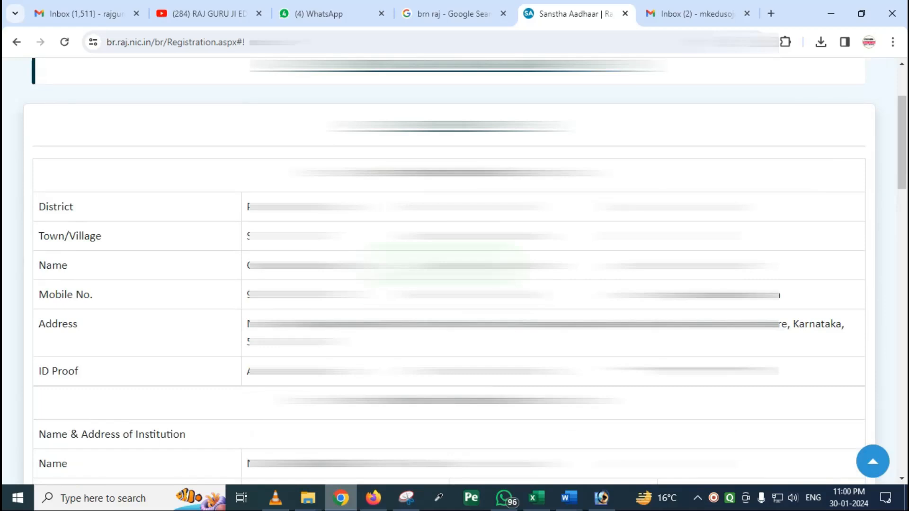
pyautogui.scroll(-6, 448, 272)
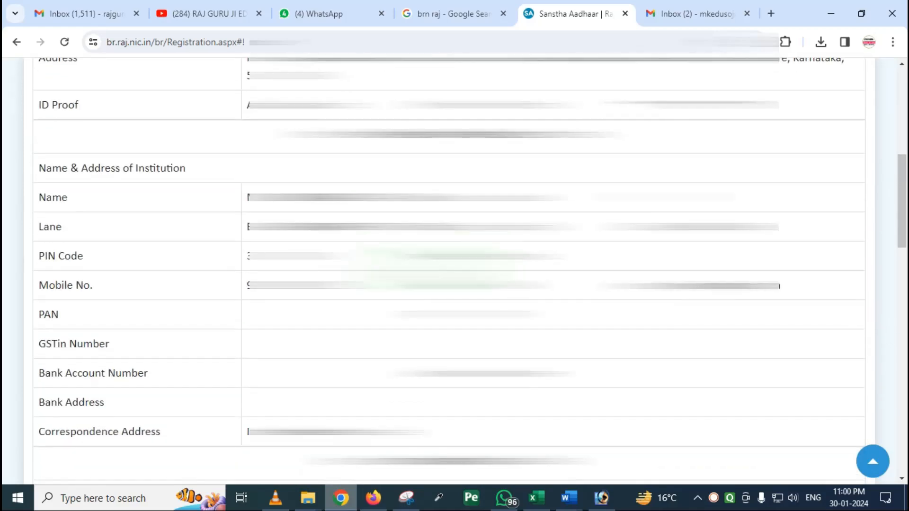
pyautogui.scroll(-3, 448, 270)
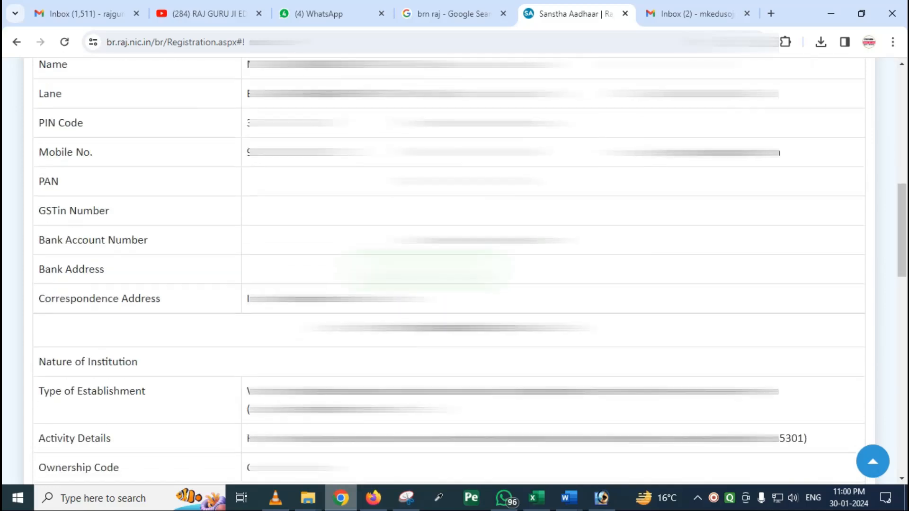
pyautogui.scroll(-10, 449, 272)
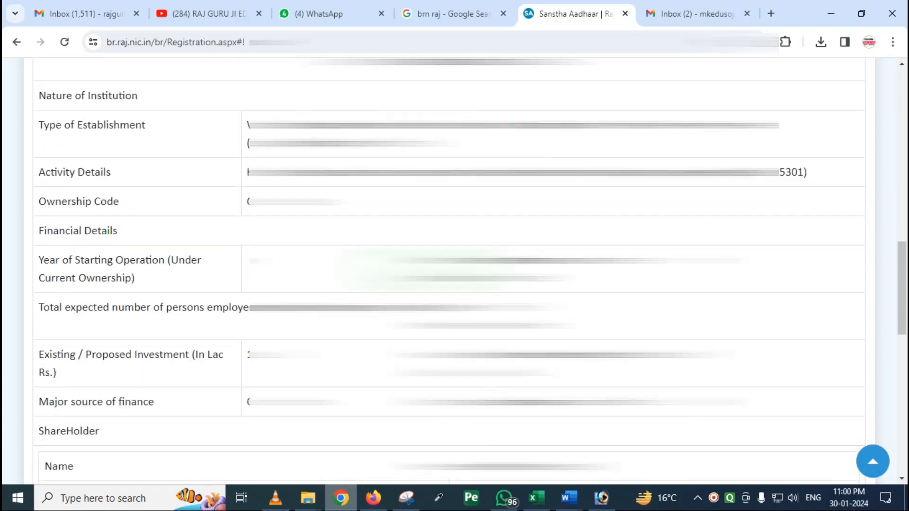
pyautogui.scroll(-7, 449, 272)
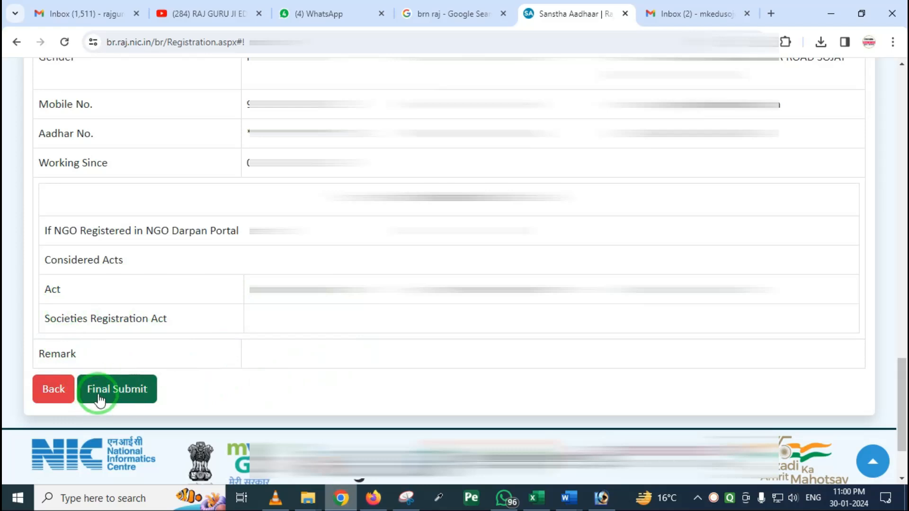
pyautogui.scroll(-2, 183, 284)
pyautogui.click(144, 291)
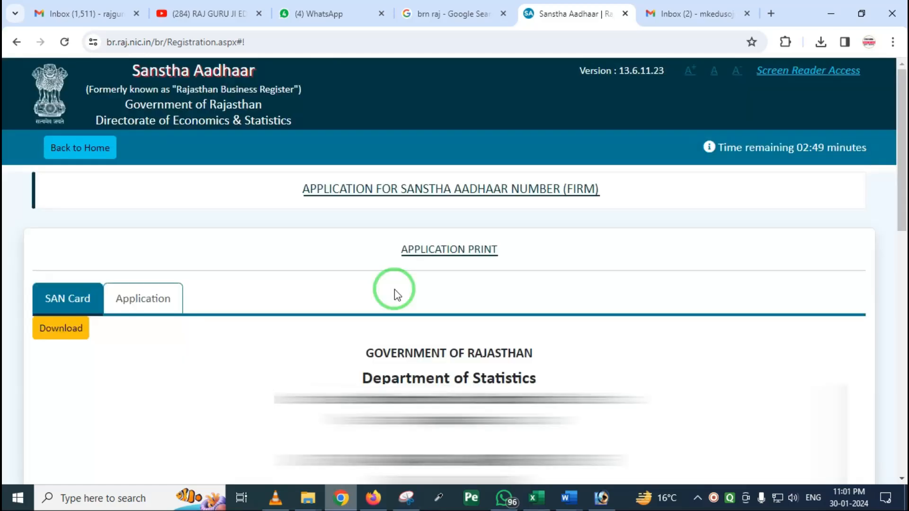
# - Examine the generated SAN card for the registered activity, act, registration date and Sanstha Aadhaar Number
pyautogui.scroll(-8, 393, 289)
pyautogui.scroll(-2, 449, 270)
pyautogui.moveTo(218, 247); pyautogui.dragTo(461, 313)
pyautogui.rightClick(363, 299)
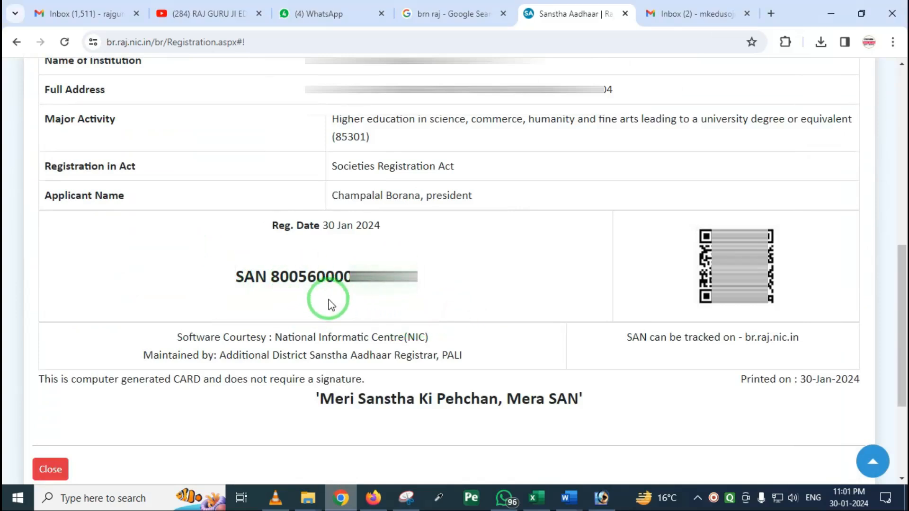
# - Download the SAN card and open the downloaded PDF in the browser
pyautogui.scroll(8, 347, 300)
pyautogui.click(73, 269)
pyautogui.click(63, 261)
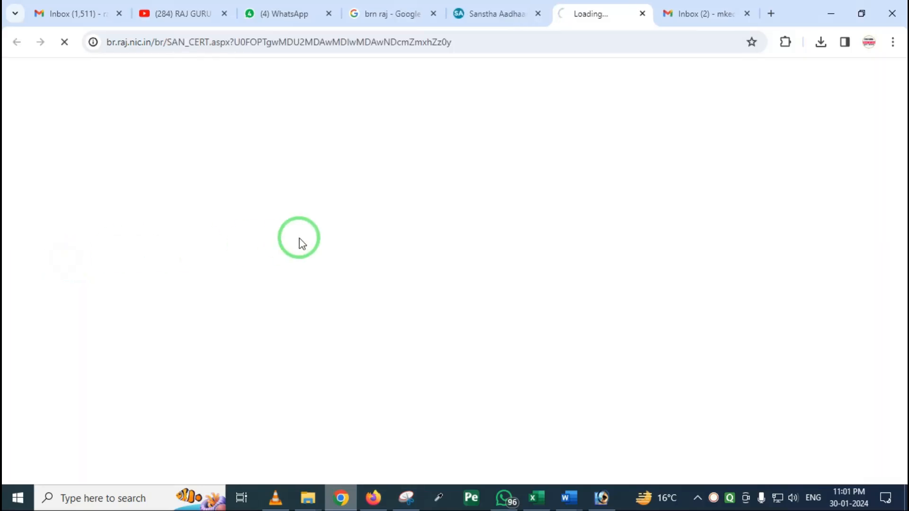
pyautogui.click(497, 17)
pyautogui.click(818, 42)
pyautogui.click(725, 106)
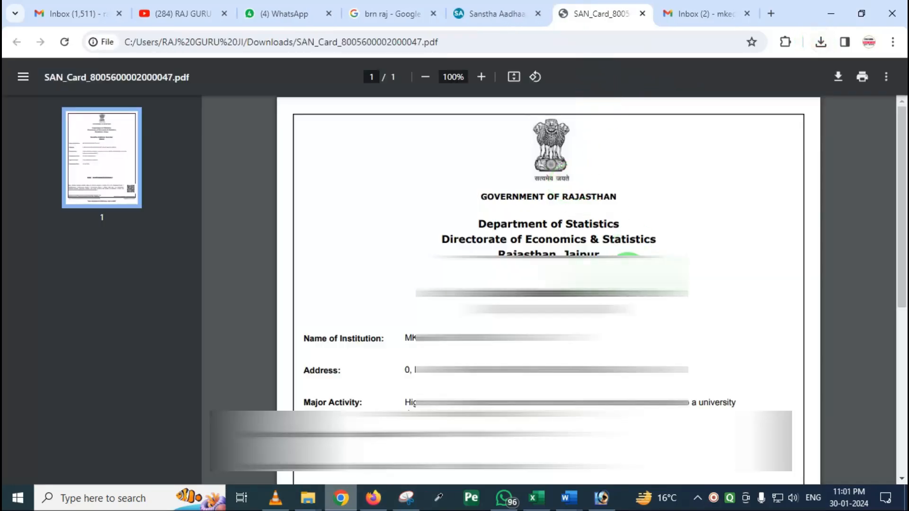